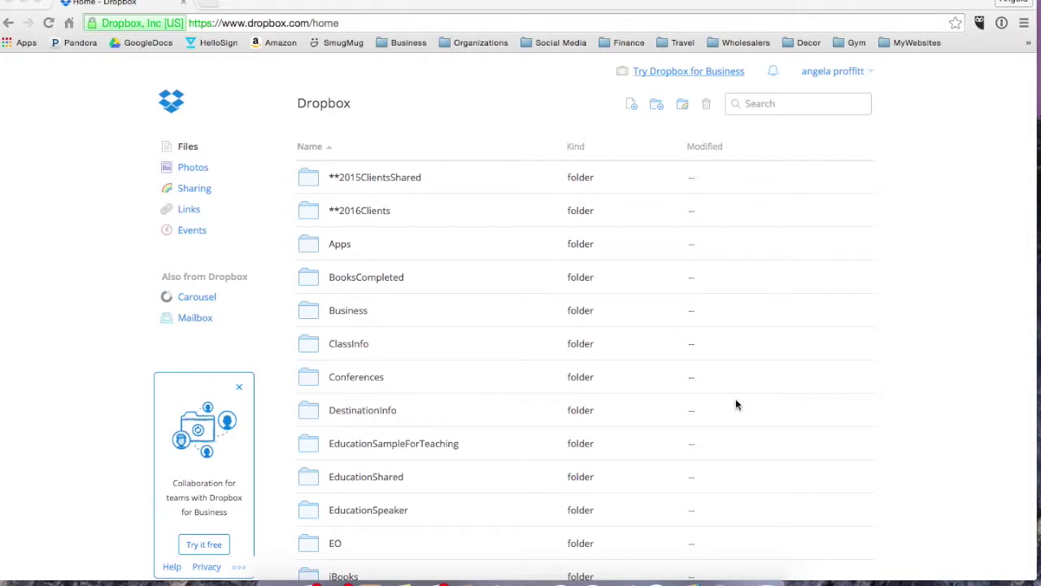
Open the account menu on the Dropbox home page to check storage use (25.5 GB of 1.04 TB).
{"action": "left_click", "coordinate": [872, 73]}
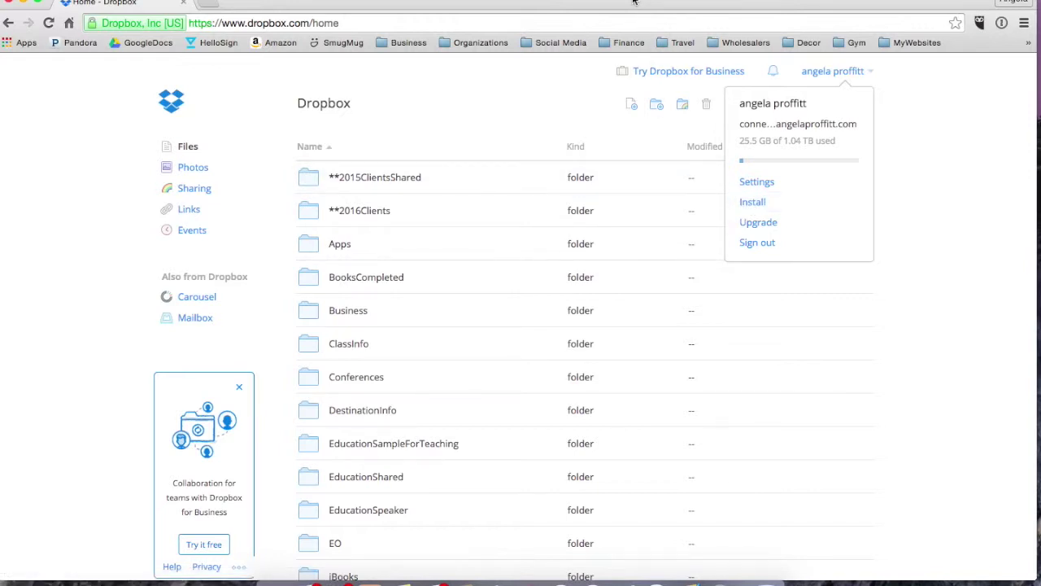
Switch to the full-screen Finder window showing the local Dropbox folders.
{"action": "key", "text": "ctrl+Left"}
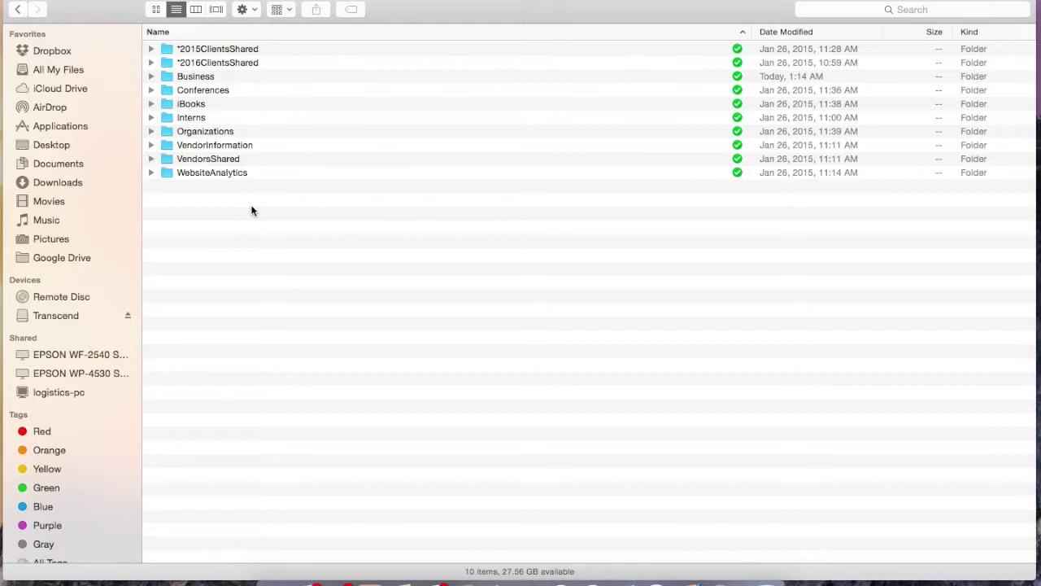
Create a new folder named '1. Test' in the Dropbox folder, then move it to the Trash.
{"action": "right_click", "coordinate": [252, 211]}
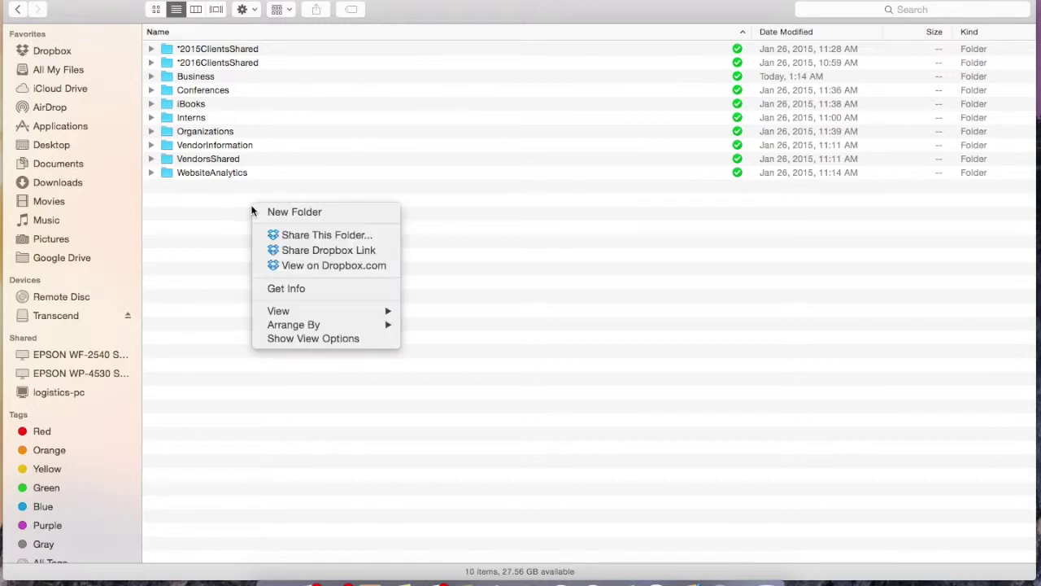
{"action": "left_click", "coordinate": [297, 216]}
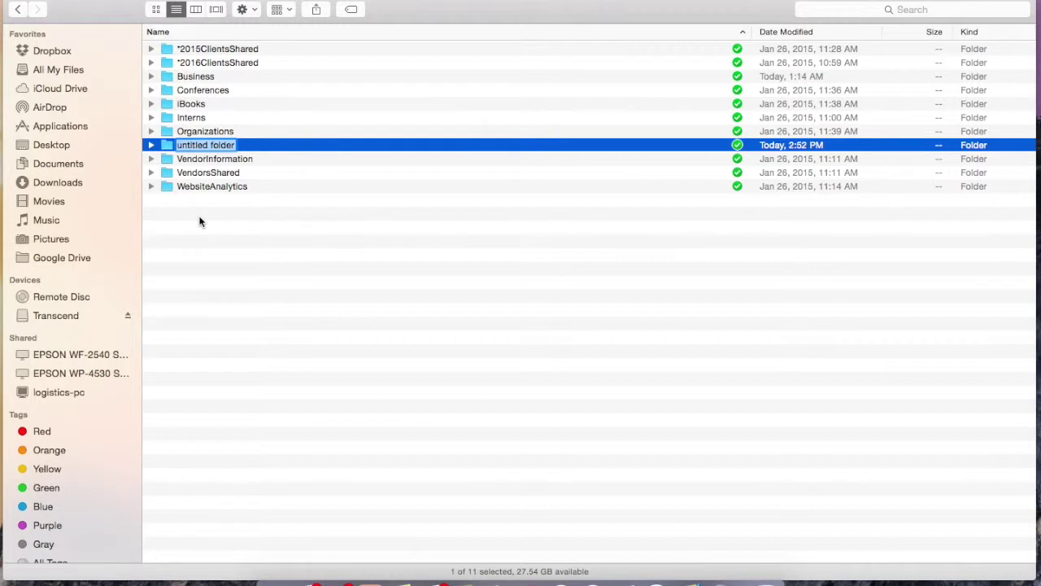
{"action": "type", "text": "*2017"}
{"action": "key", "text": "BackSpace"}
{"action": "key", "text": "BackSpace"}
{"action": "key", "text": "BackSpace"}
{"action": "key", "text": "BackSpace"}
{"action": "key", "text": "BackSpace"}
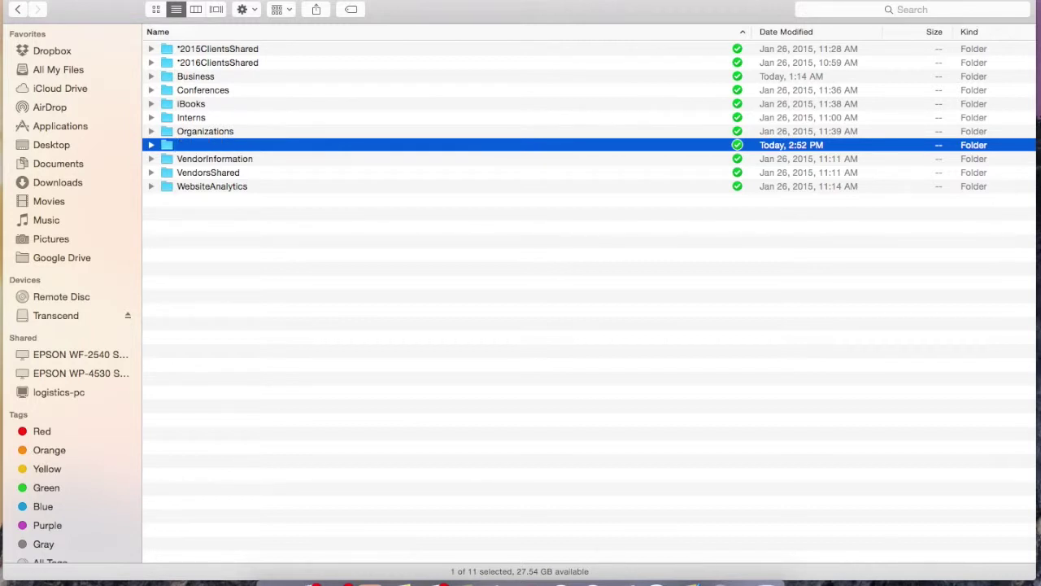
{"action": "type", "text": "1. Test"}
{"action": "key", "text": "Return"}
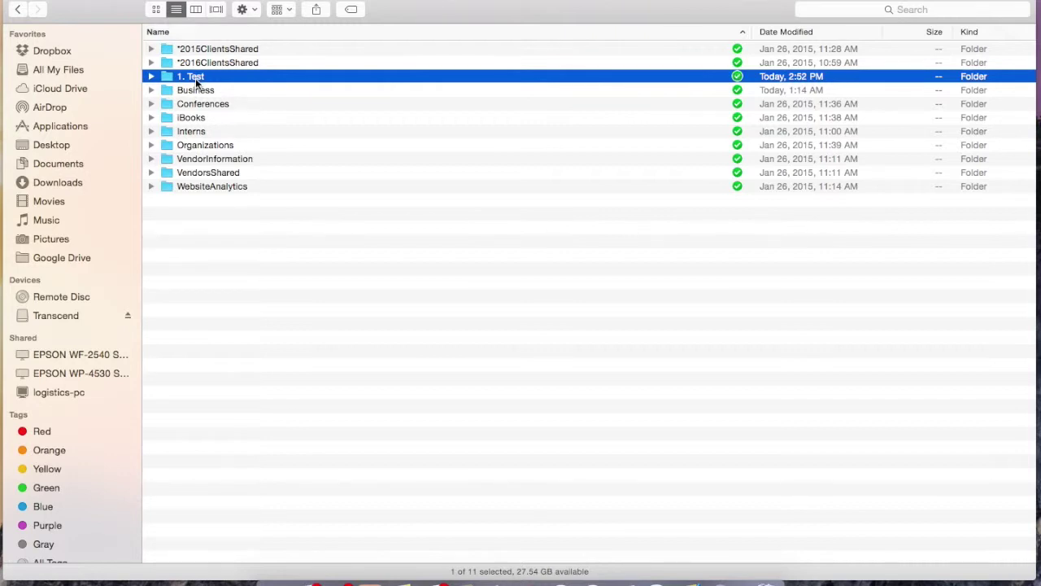
{"action": "key", "text": "super+BackSpace"}
{"action": "left_click", "coordinate": [231, 202]}
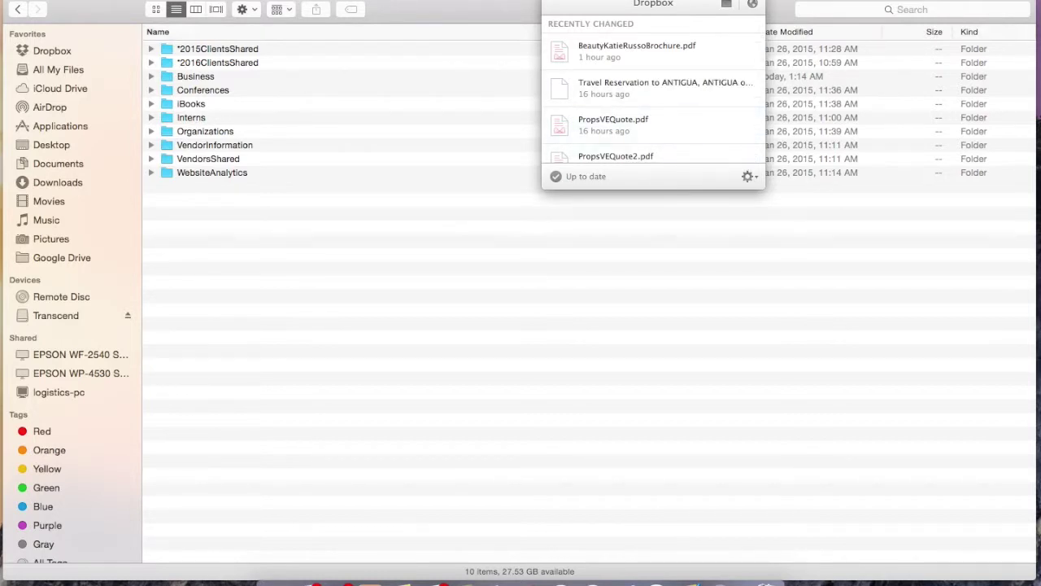
Open Dropbox Preferences and look through the Import and General tabs, ending on Account.
{"action": "left_click", "coordinate": [747, 177]}
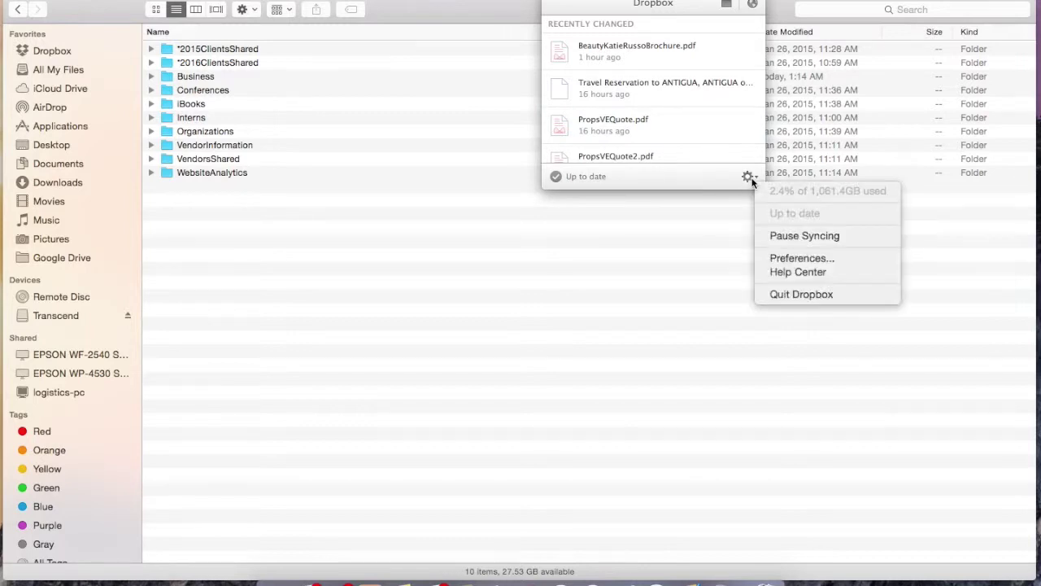
{"action": "left_click", "coordinate": [802, 259]}
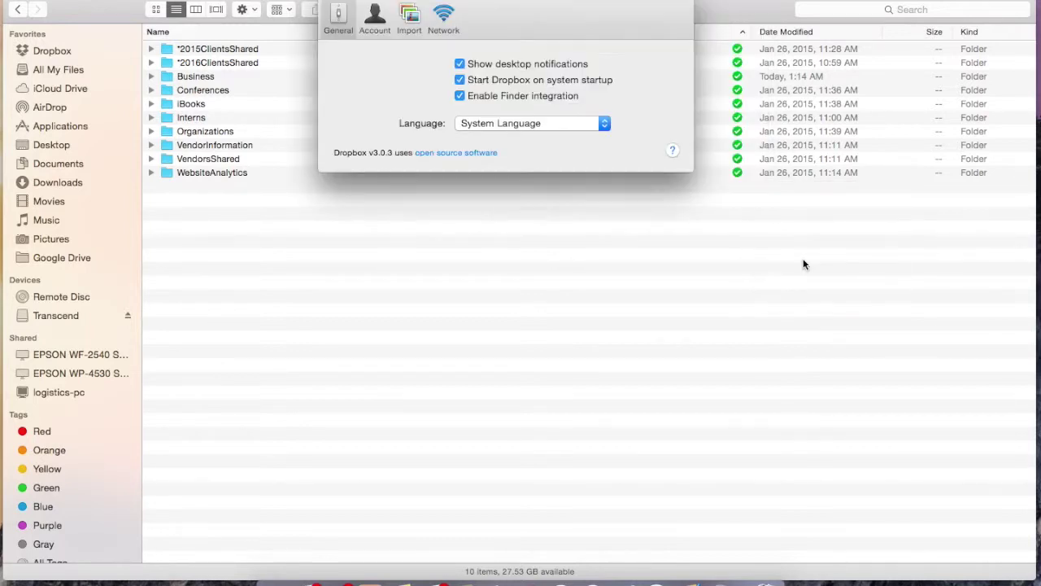
{"action": "left_click", "coordinate": [409, 32]}
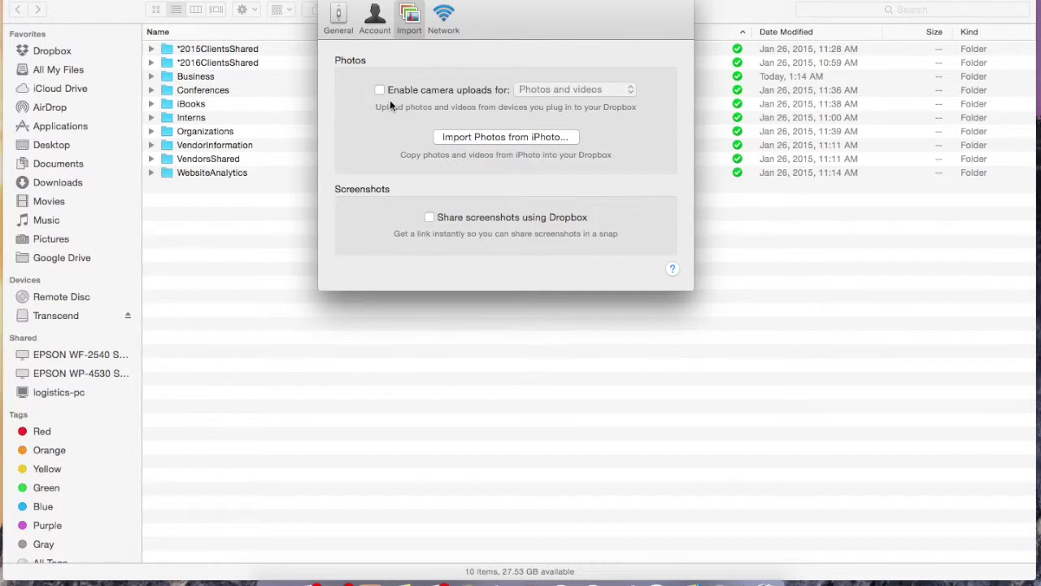
{"action": "left_click", "coordinate": [336, 19]}
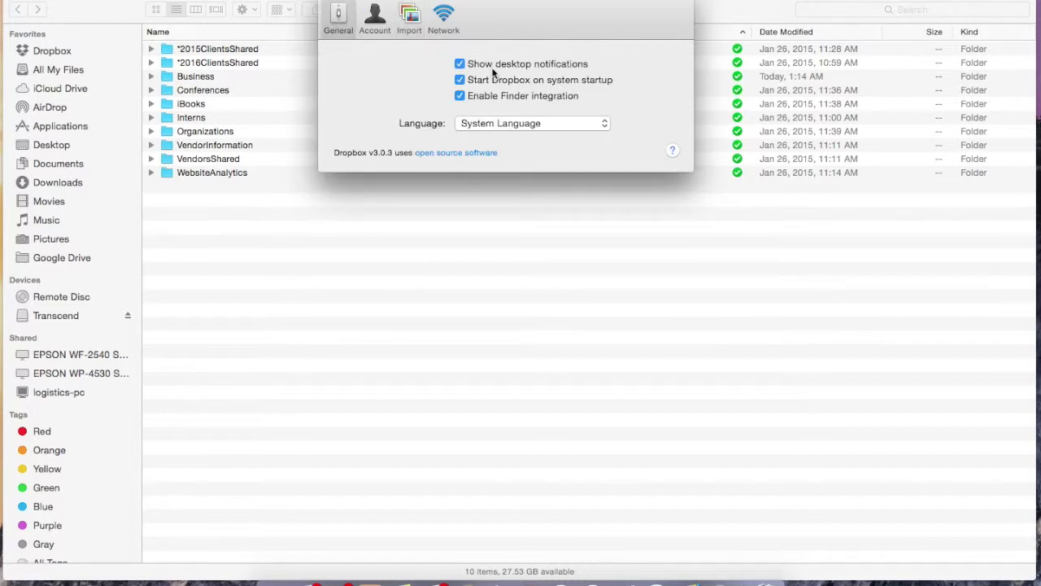
{"action": "left_click", "coordinate": [371, 21]}
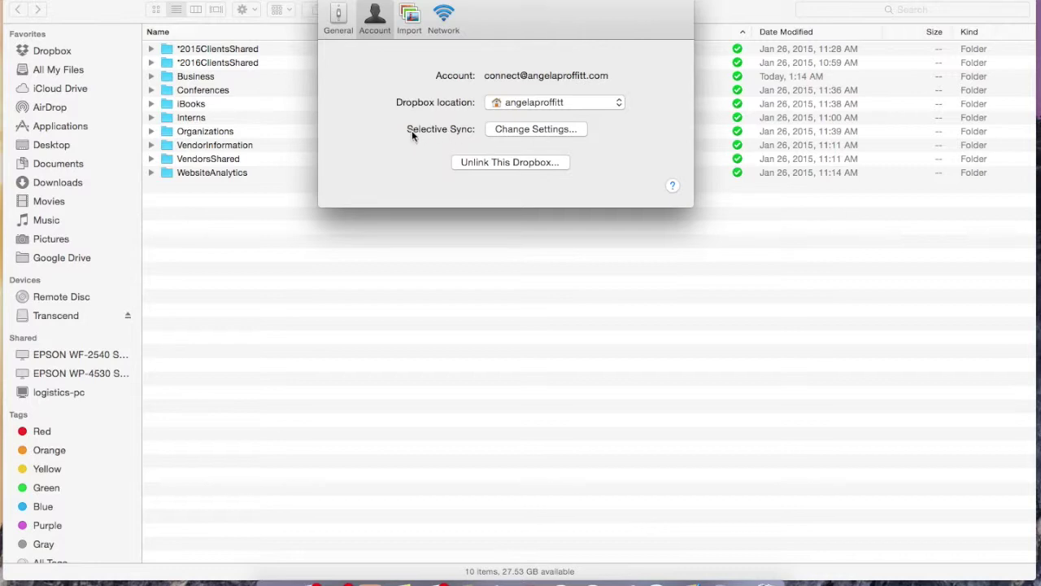
Review the Selective Sync folder list and cancel without changing anything.
{"action": "left_click", "coordinate": [549, 129]}
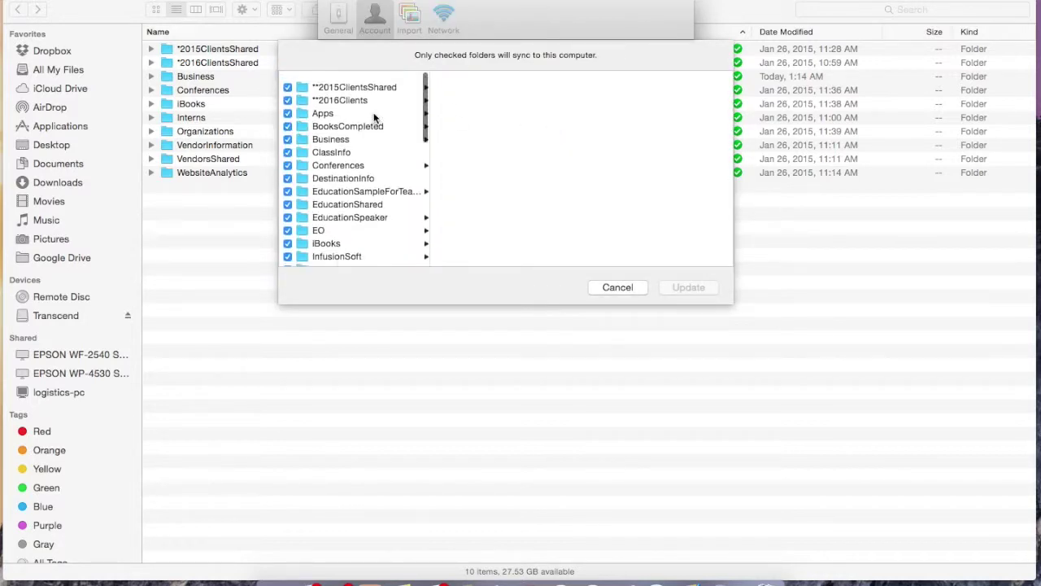
{"action": "scroll", "coordinate": [375, 118], "scroll_direction": "down", "scroll_amount": 10}
{"action": "scroll", "coordinate": [375, 118], "scroll_direction": "up", "scroll_amount": 10}
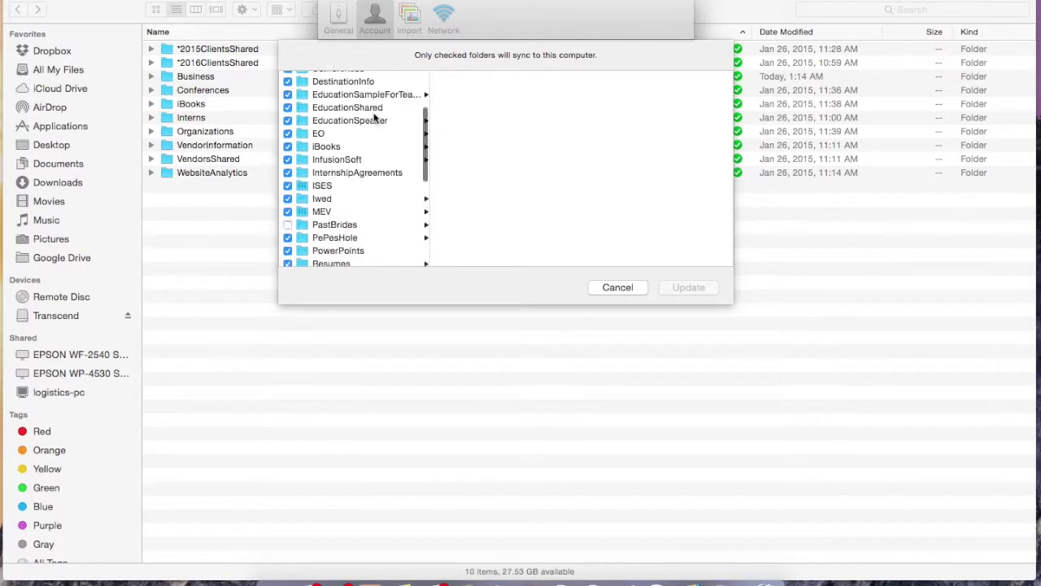
{"action": "scroll", "coordinate": [375, 118], "scroll_direction": "down", "scroll_amount": 5}
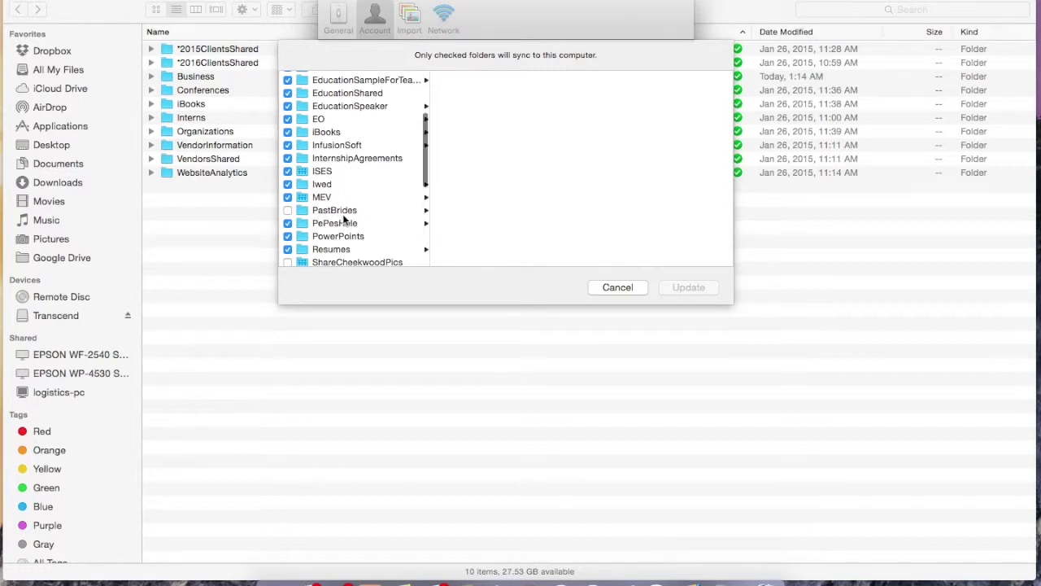
{"action": "scroll", "coordinate": [344, 218], "scroll_direction": "down", "scroll_amount": 1}
{"action": "scroll", "coordinate": [325, 203], "scroll_direction": "down", "scroll_amount": 3}
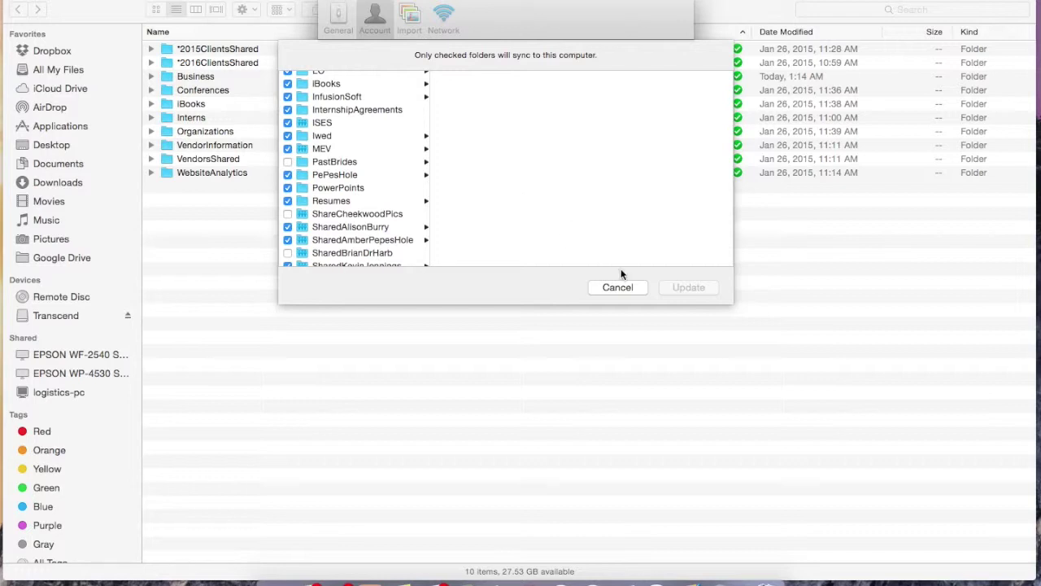
{"action": "left_click", "coordinate": [605, 294]}
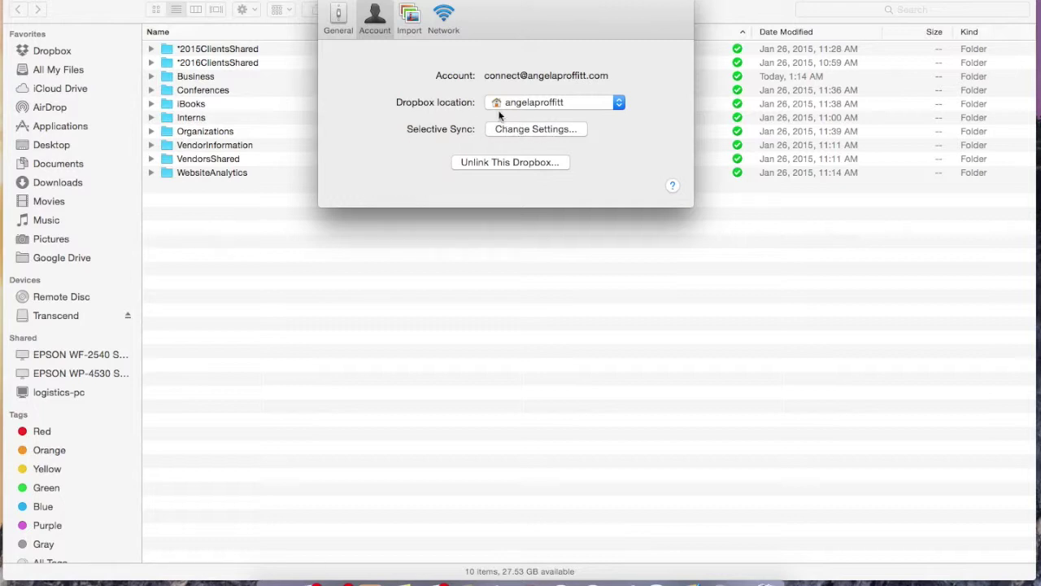
Look over the Import and Network preference tabs, then close Preferences.
{"action": "left_click", "coordinate": [421, 31]}
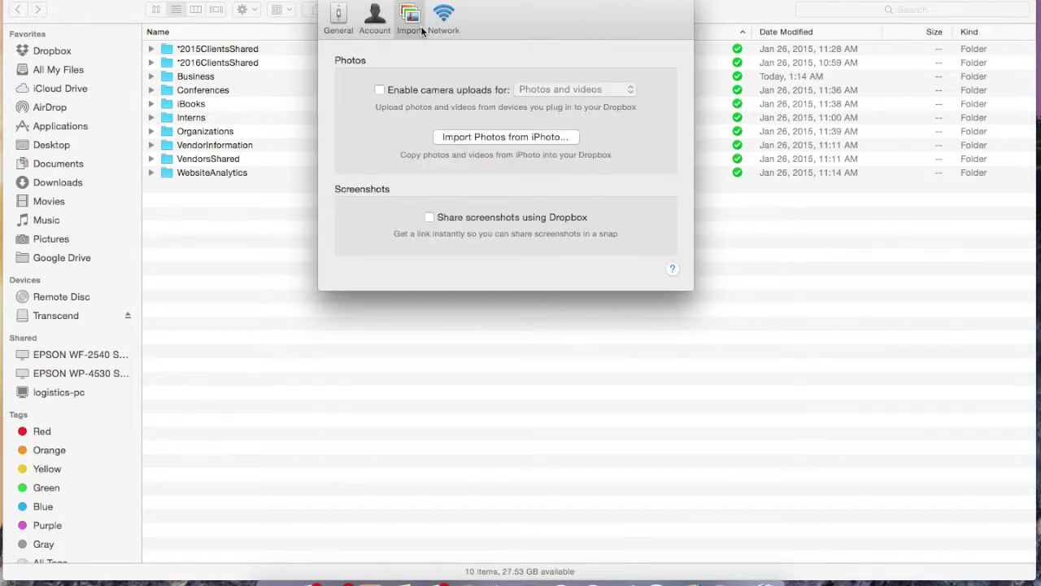
{"action": "left_click", "coordinate": [452, 20]}
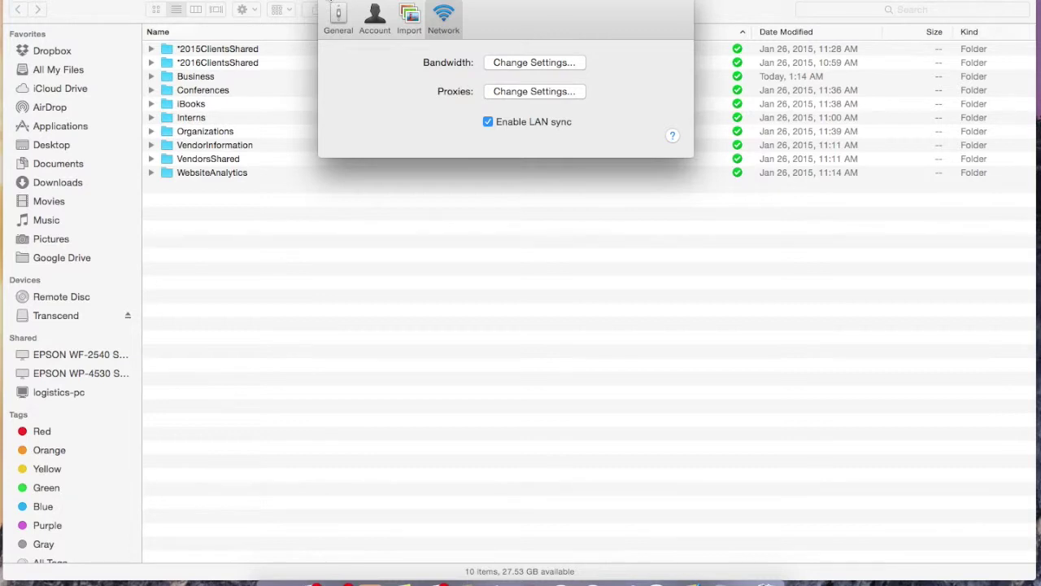
{"action": "left_click", "coordinate": [330, 1]}
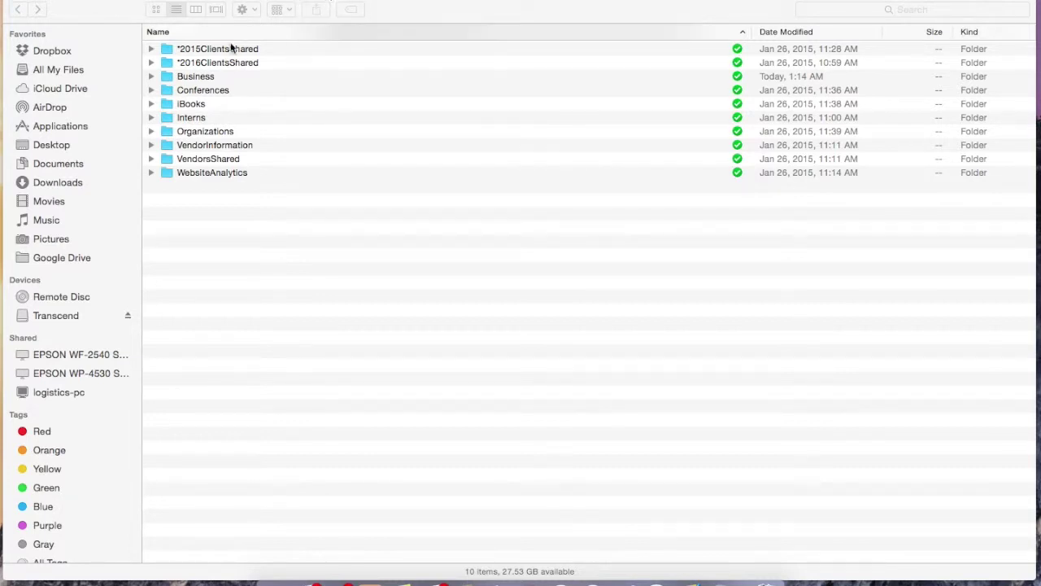
Open the *2015ClientsShared folder and then its 01-03-15 client folder.
{"action": "left_click", "coordinate": [151, 50]}
{"action": "left_click", "coordinate": [151, 50]}
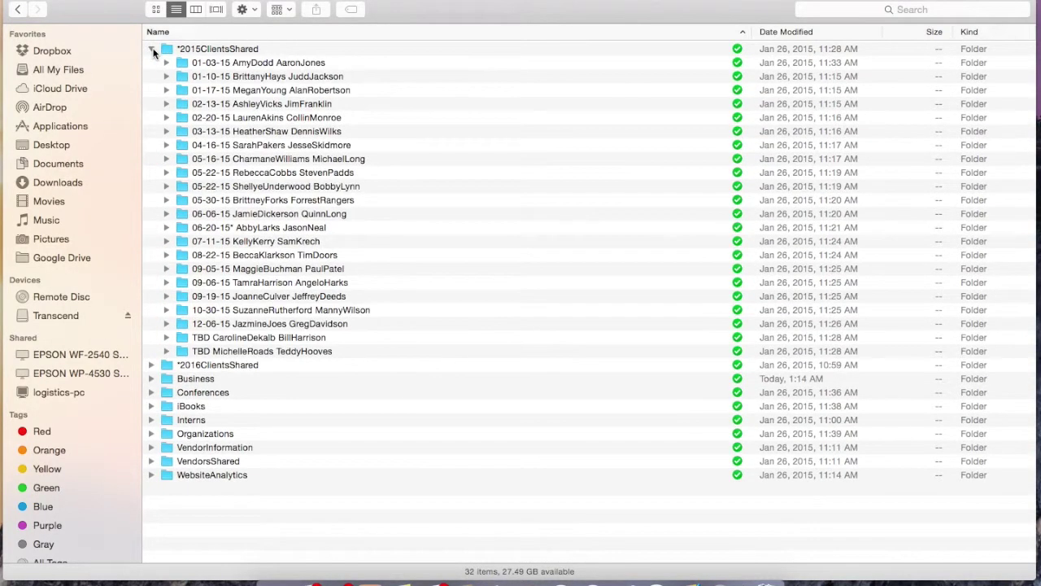
{"action": "left_click", "coordinate": [193, 50]}
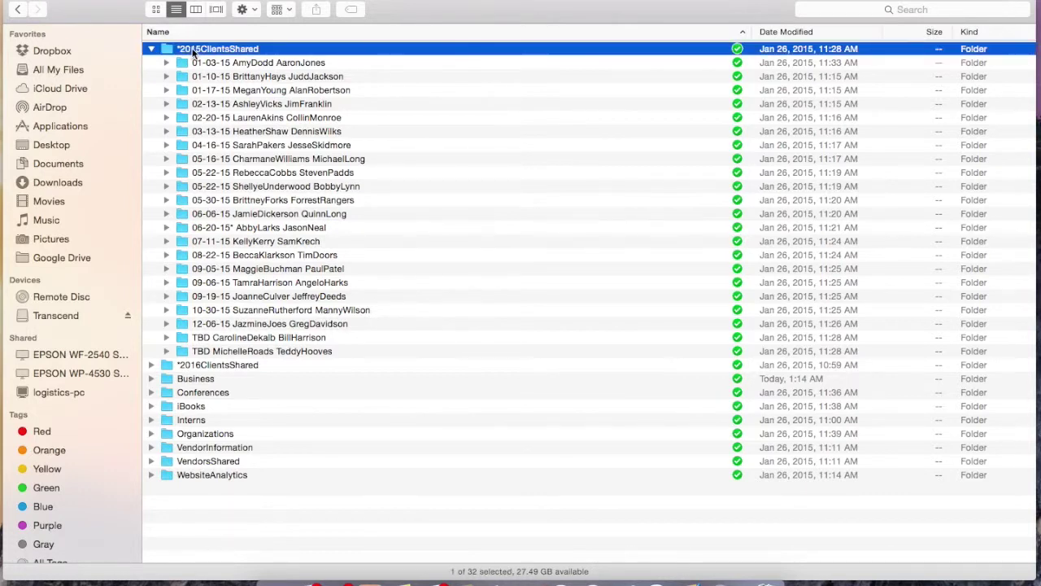
{"action": "double_click", "coordinate": [194, 50]}
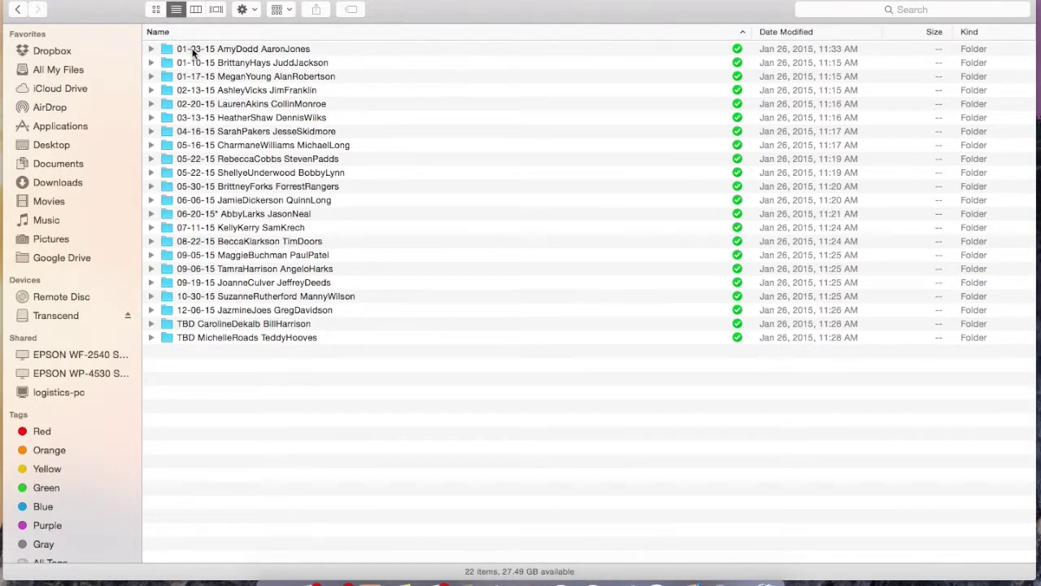
{"action": "left_click", "coordinate": [194, 51]}
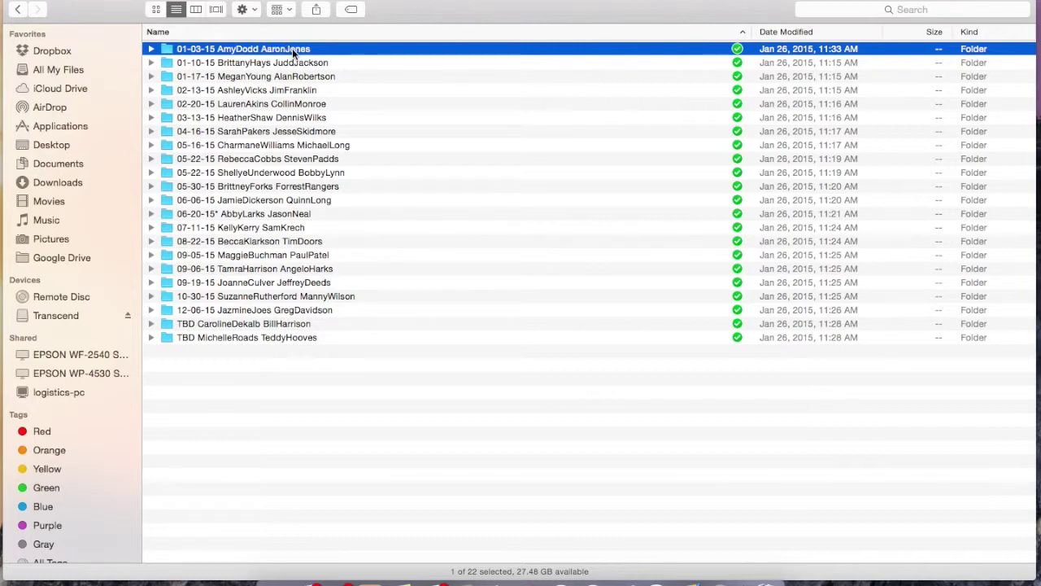
{"action": "left_click", "coordinate": [193, 66]}
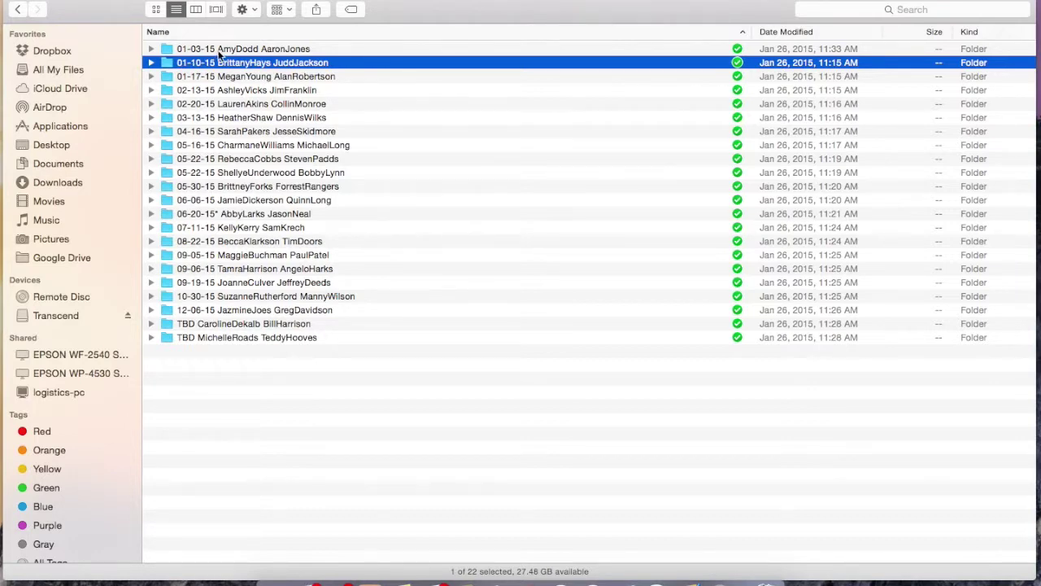
{"action": "left_click", "coordinate": [218, 51]}
{"action": "double_click", "coordinate": [218, 52]}
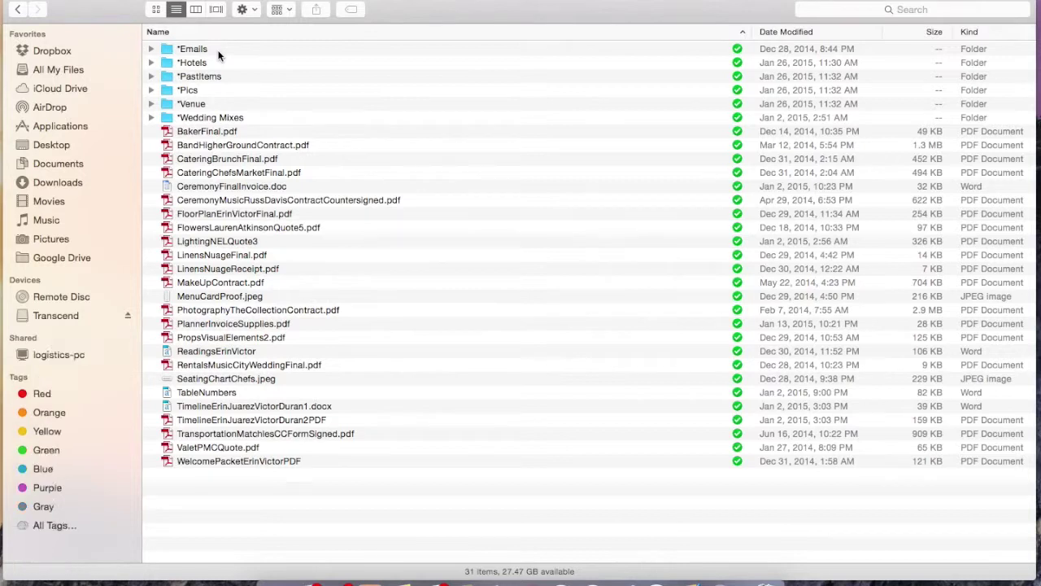
{"action": "left_click", "coordinate": [219, 51]}
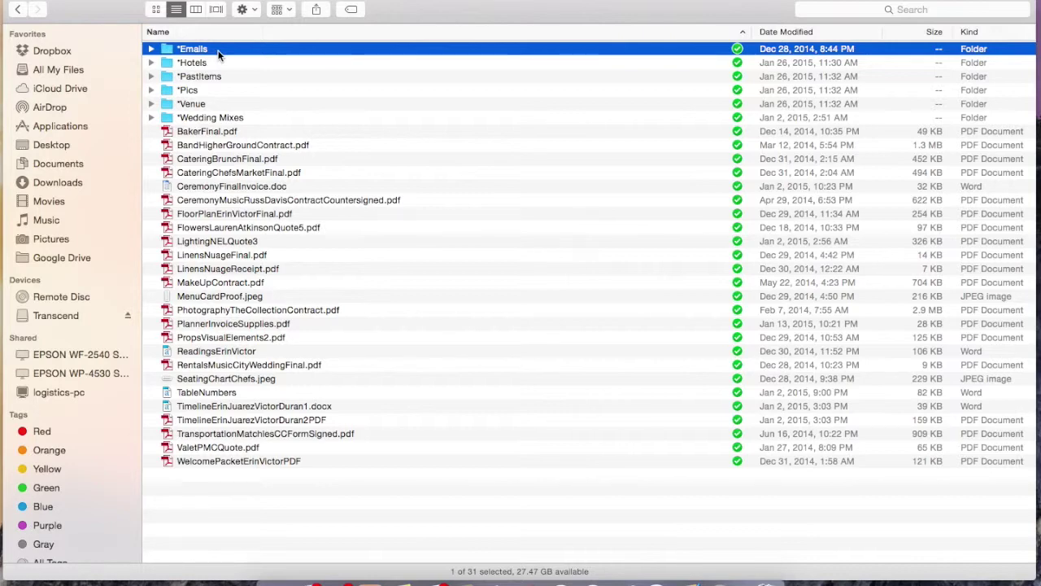
{"action": "left_click", "coordinate": [152, 63]}
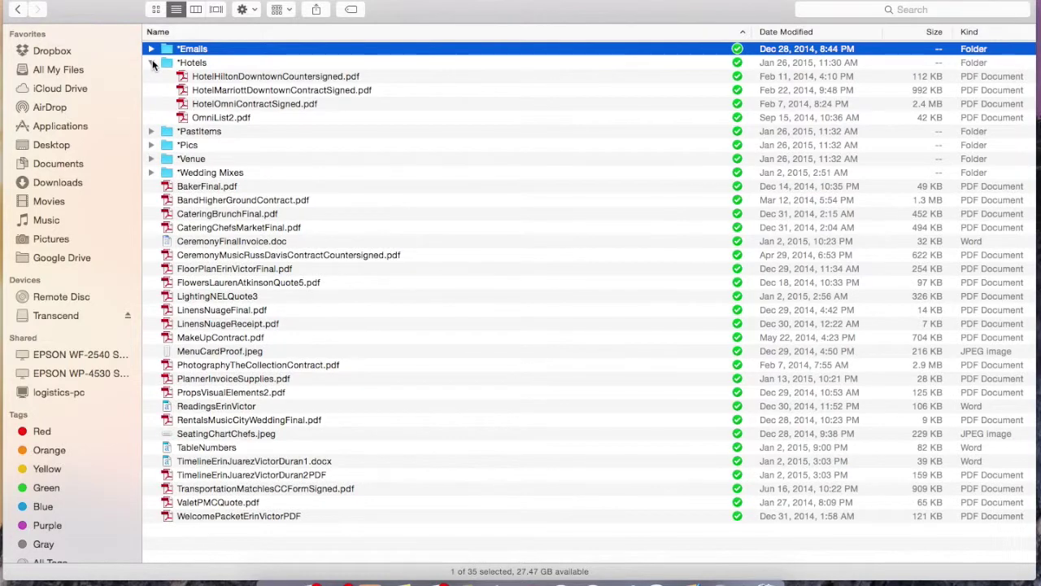
{"action": "left_click", "coordinate": [153, 63]}
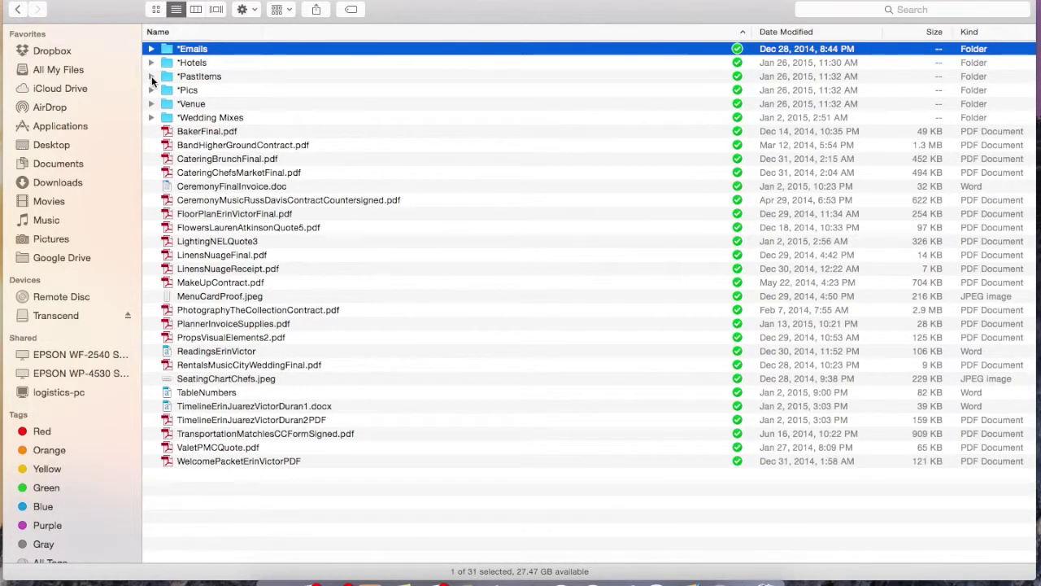
{"action": "left_click", "coordinate": [151, 75]}
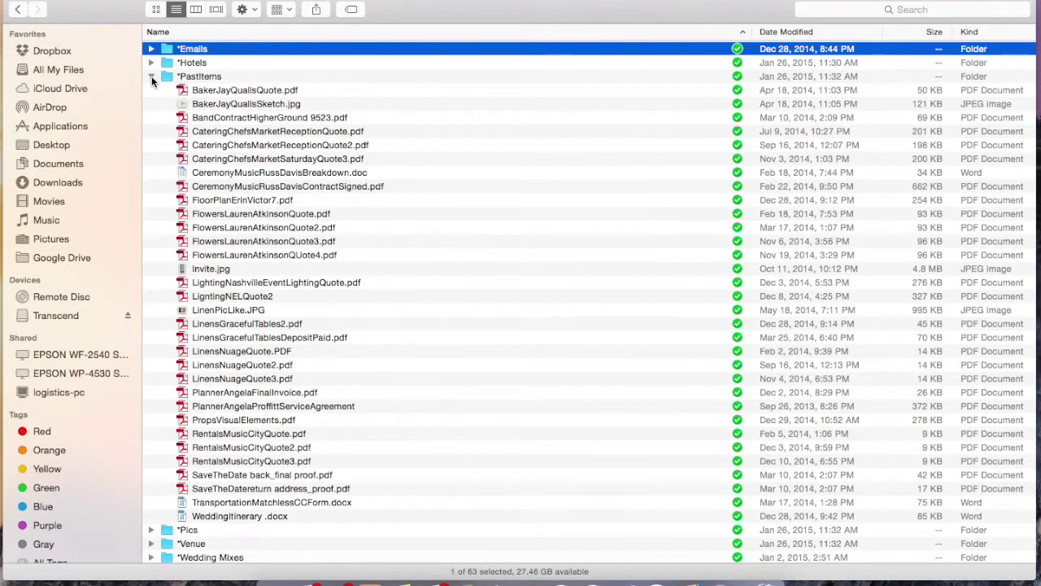
{"action": "left_click", "coordinate": [151, 76]}
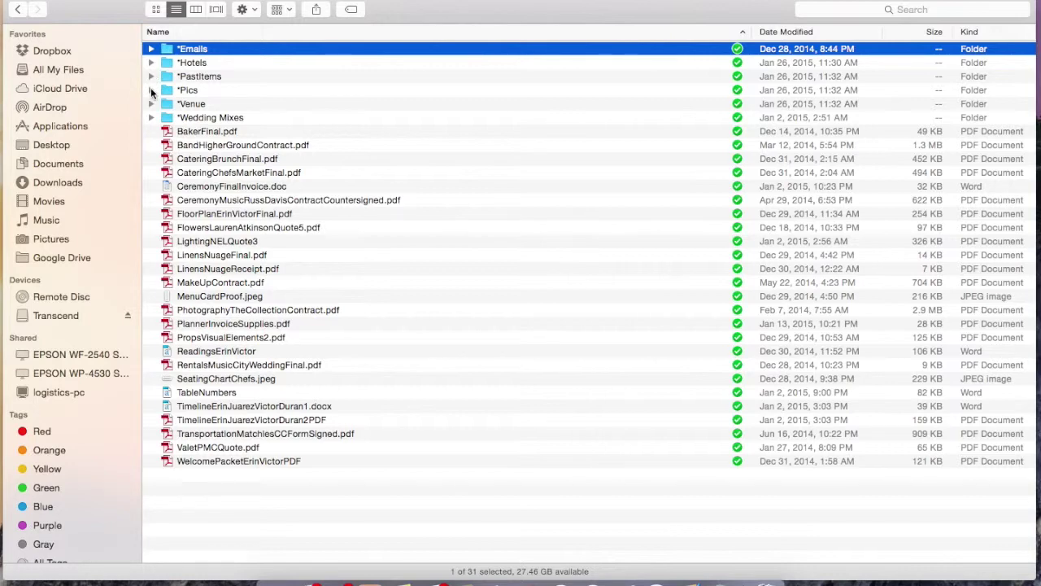
{"action": "left_click", "coordinate": [150, 89]}
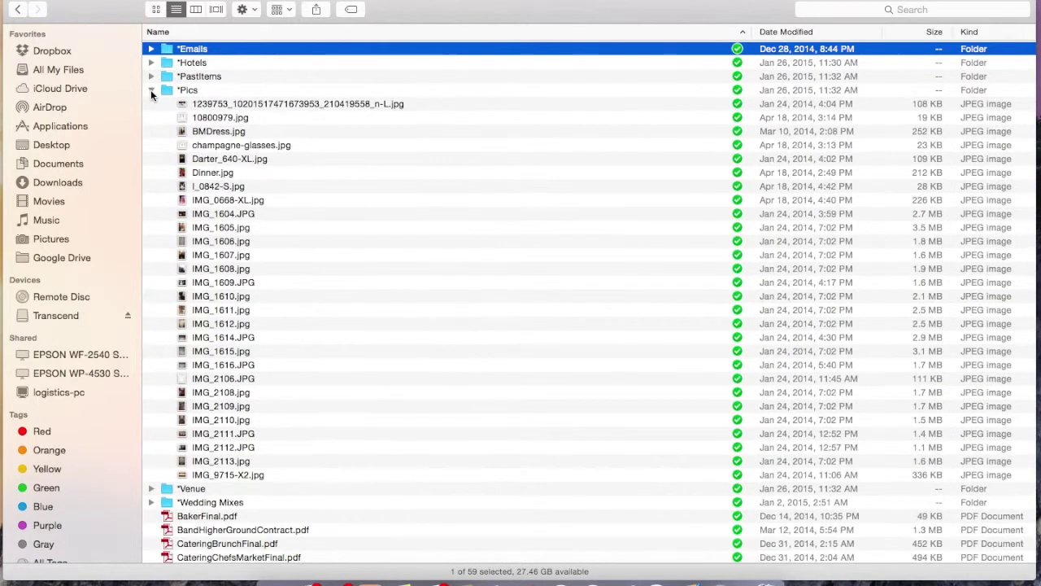
{"action": "left_click", "coordinate": [150, 90]}
{"action": "left_click", "coordinate": [151, 105]}
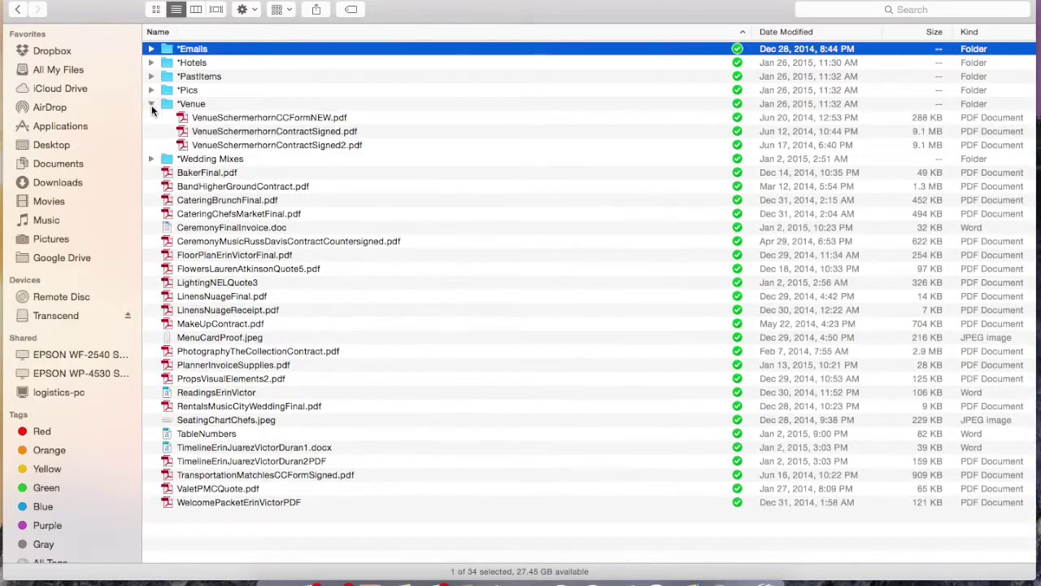
{"action": "left_click", "coordinate": [152, 105]}
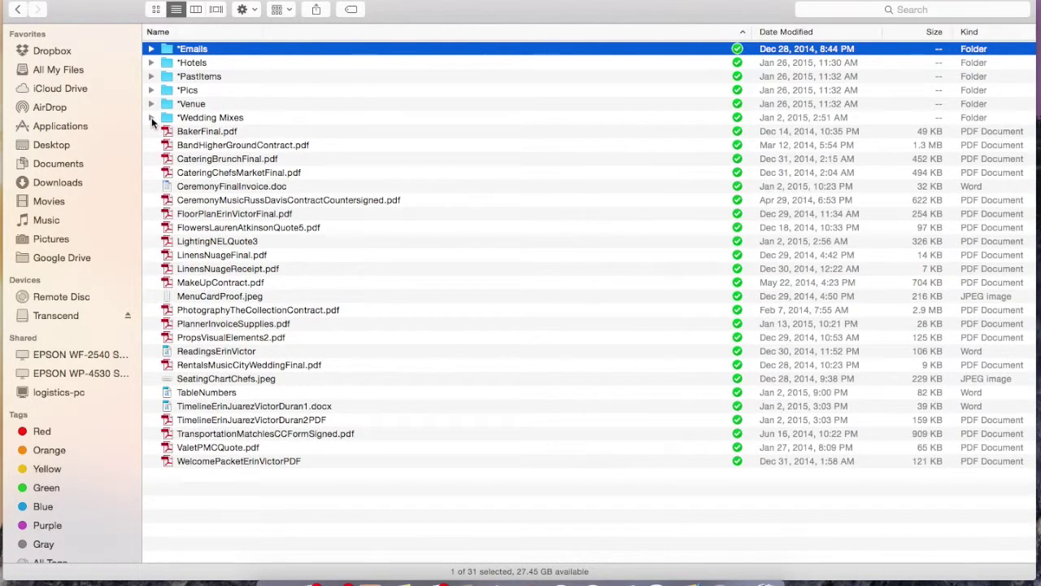
{"action": "left_click", "coordinate": [186, 120]}
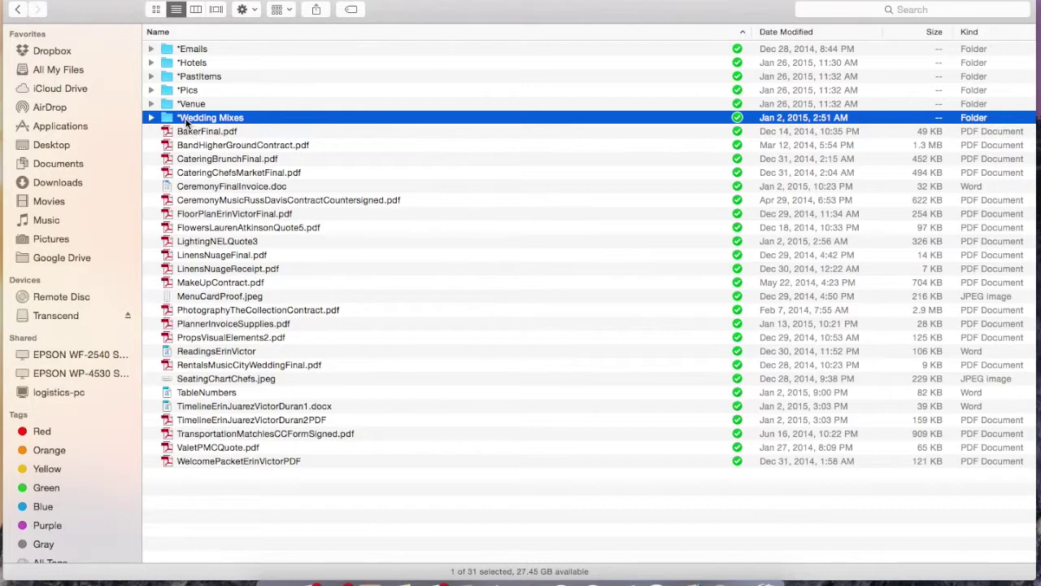
{"action": "left_click", "coordinate": [150, 118]}
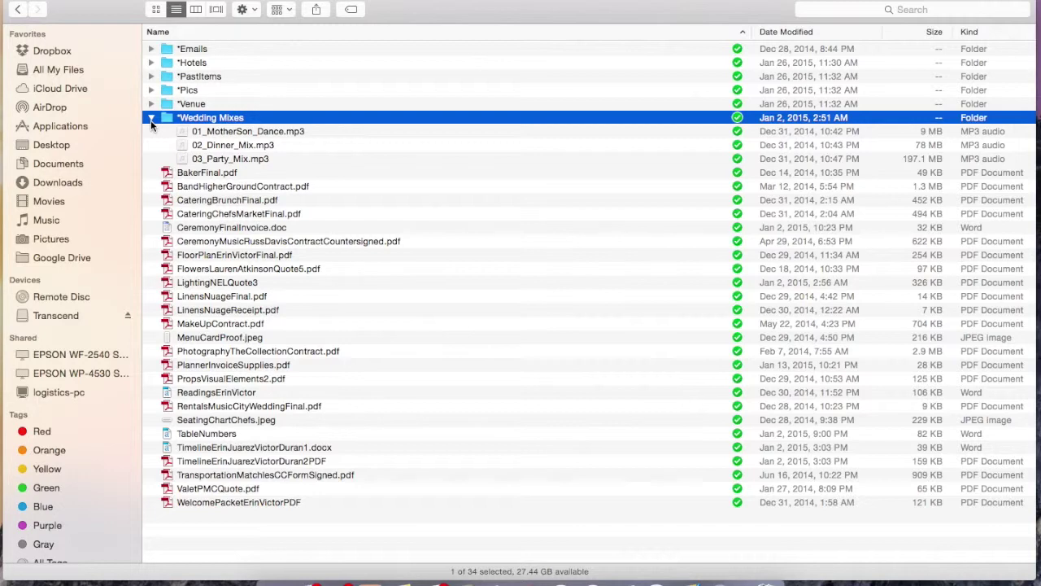
{"action": "left_click", "coordinate": [151, 119]}
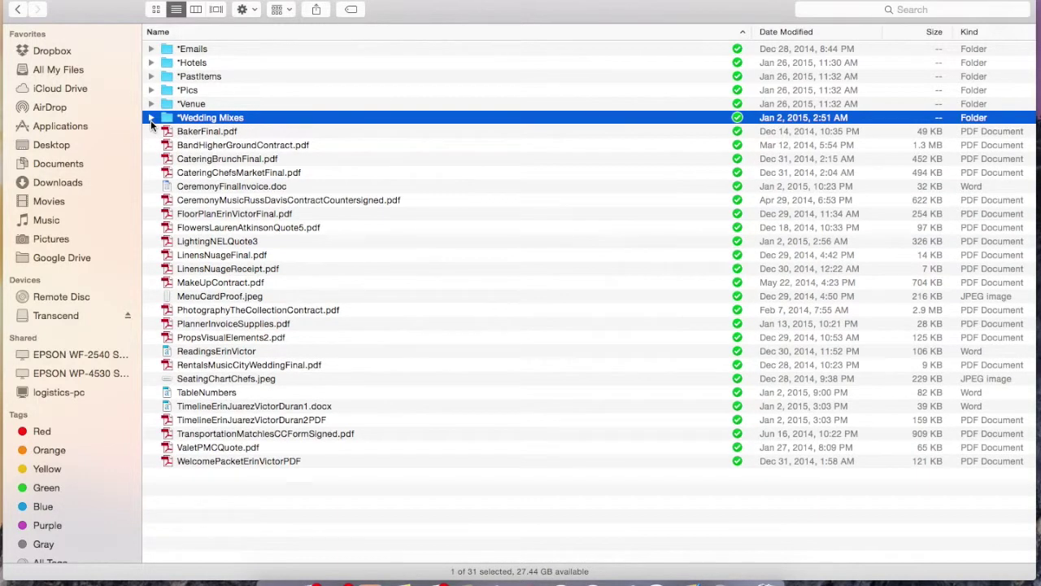
{"action": "left_click", "coordinate": [198, 133]}
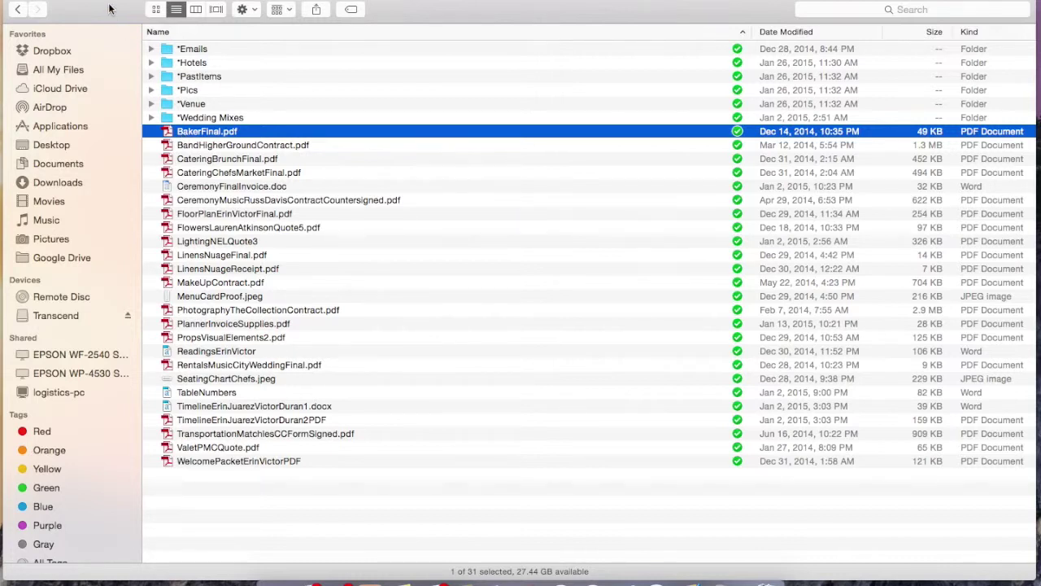
{"action": "key", "text": "ctrl+Up"}
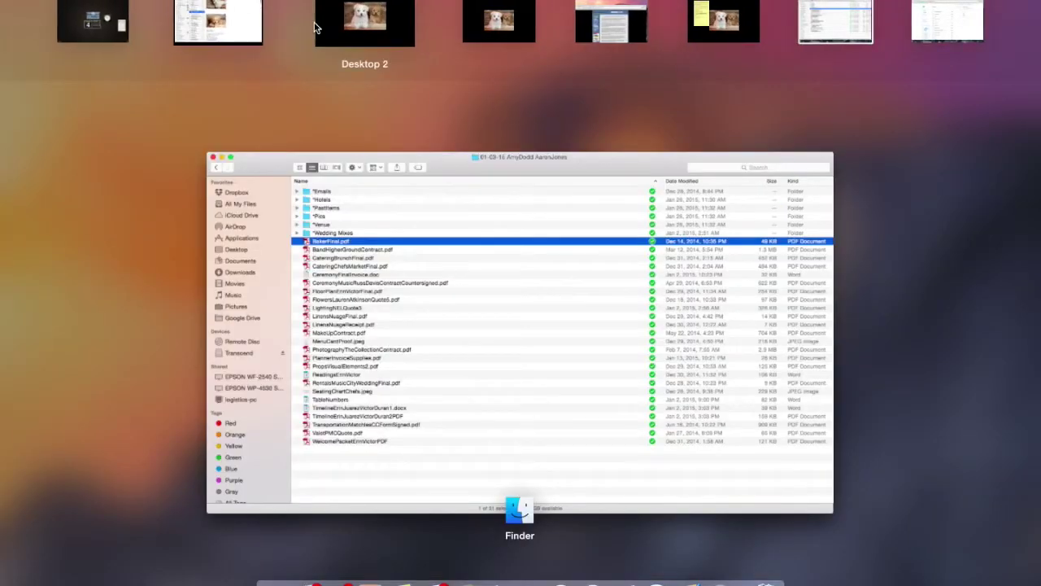
{"action": "left_click", "coordinate": [246, 4]}
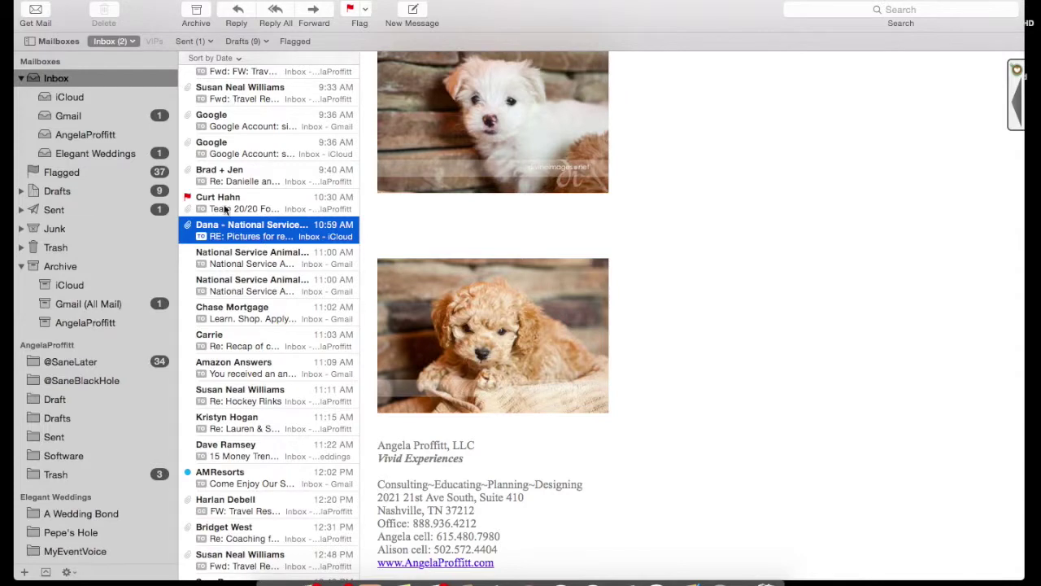
{"action": "double_click", "coordinate": [223, 235]}
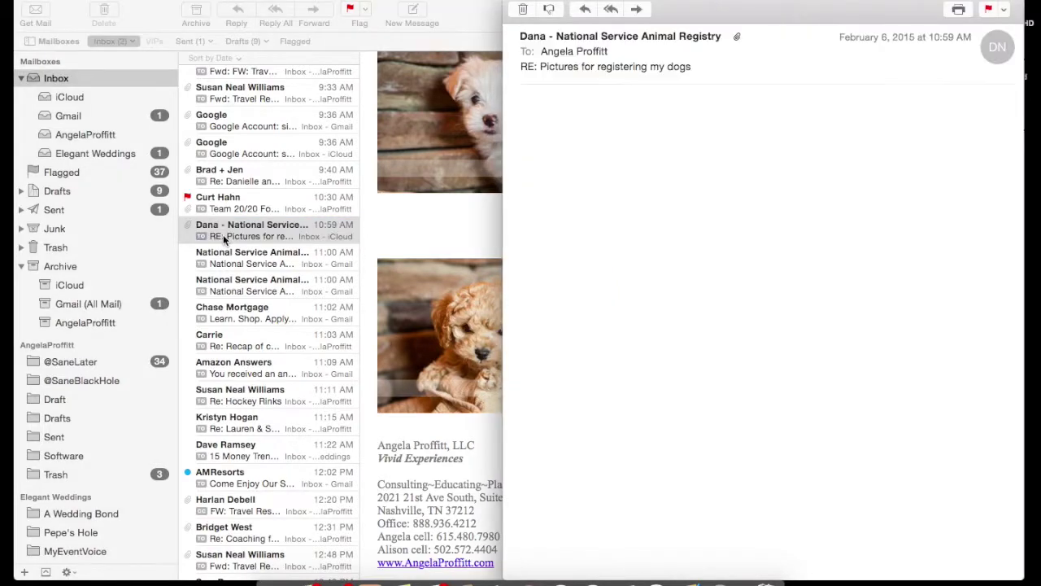
{"action": "key", "text": "ctrl+Down"}
{"action": "left_click", "coordinate": [755, 306]}
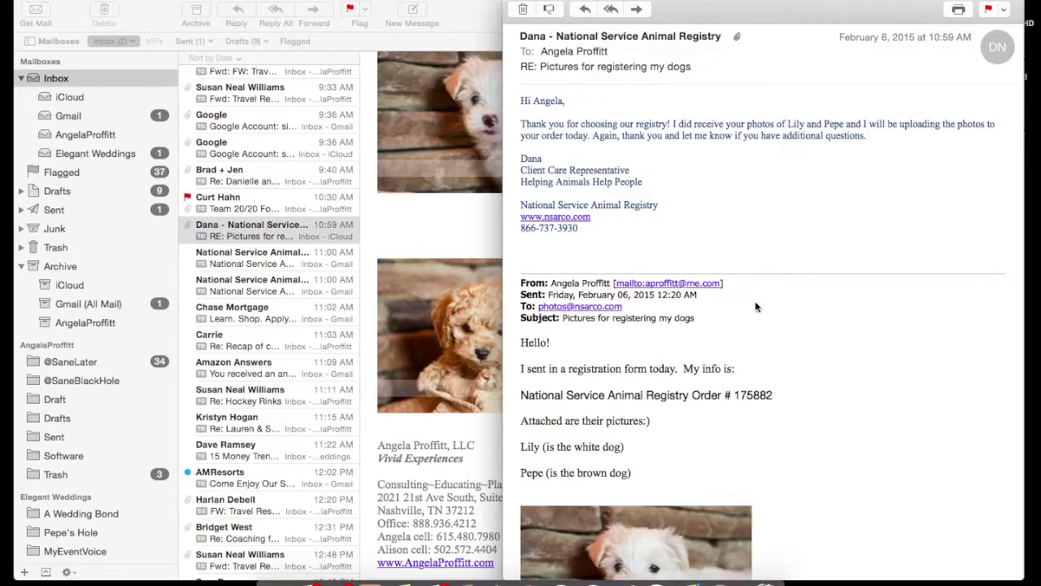
{"action": "key", "text": "ctrl+Down"}
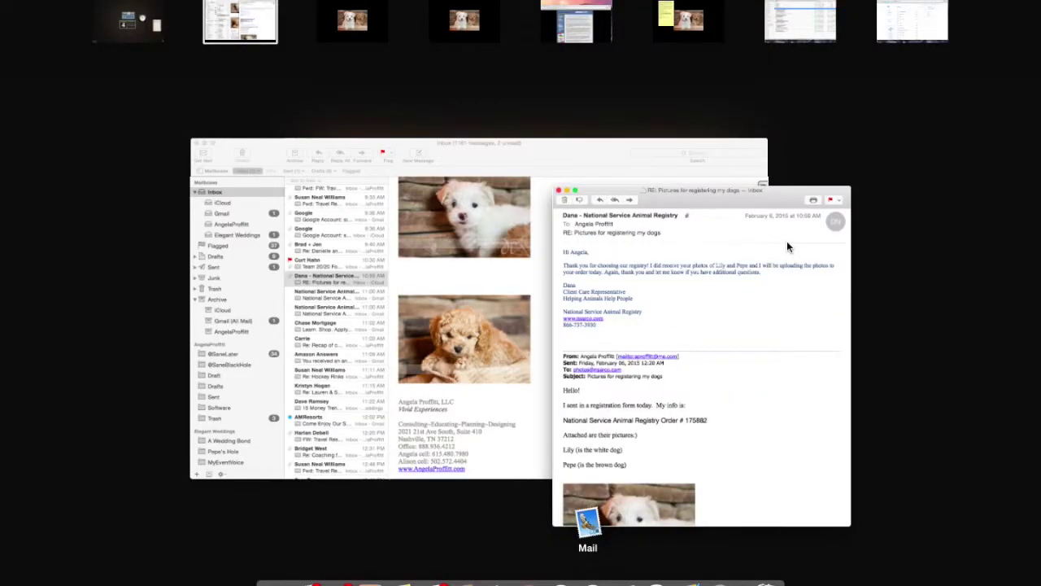
{"action": "left_click_drag", "start_coordinate": [775, 185], "coordinate": [800, 24]}
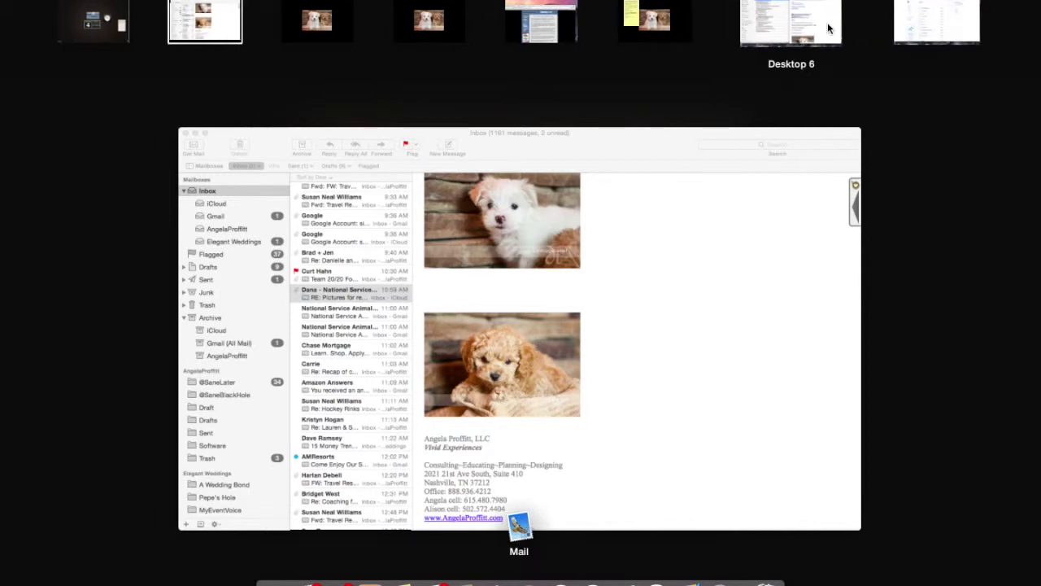
{"action": "left_click", "coordinate": [828, 28]}
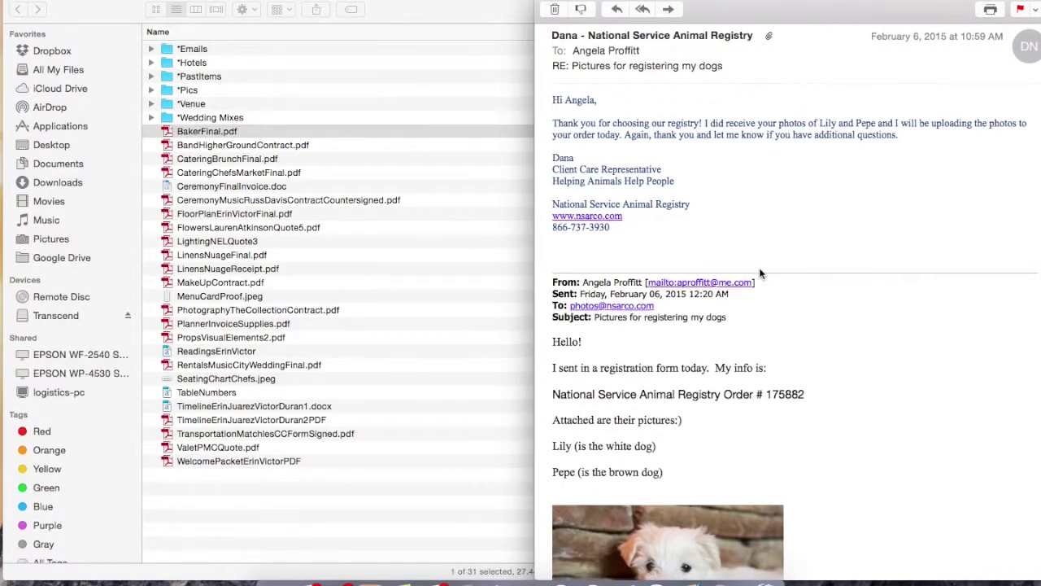
Drag the white dog photo from the email into the client folder.
{"action": "scroll", "coordinate": [759, 274], "scroll_direction": "down", "scroll_amount": 8}
{"action": "scroll", "coordinate": [759, 267], "scroll_direction": "down", "scroll_amount": 1}
{"action": "left_click", "coordinate": [691, 259]}
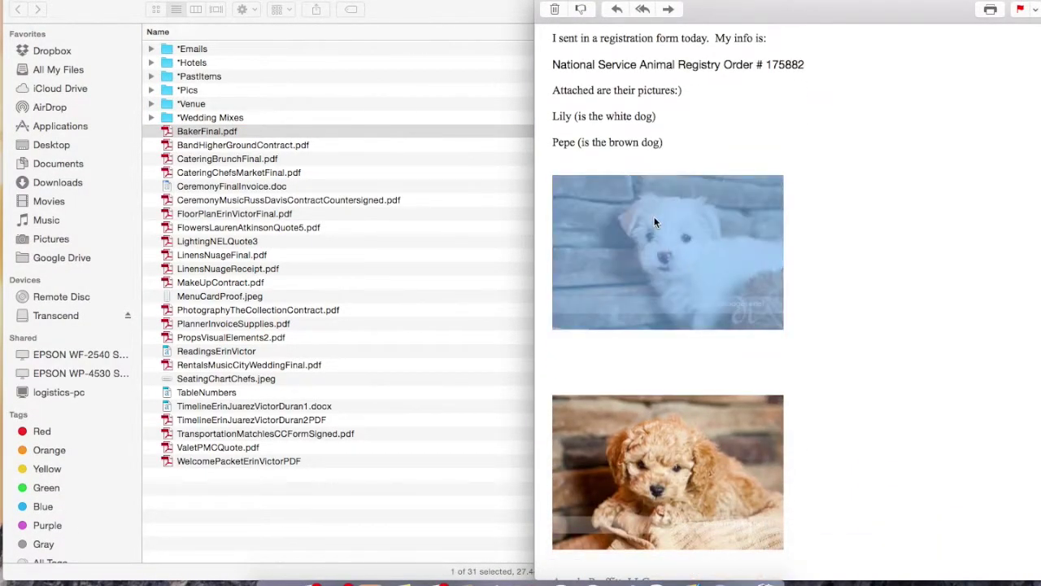
{"action": "left_click_drag", "start_coordinate": [653, 216], "coordinate": [298, 475]}
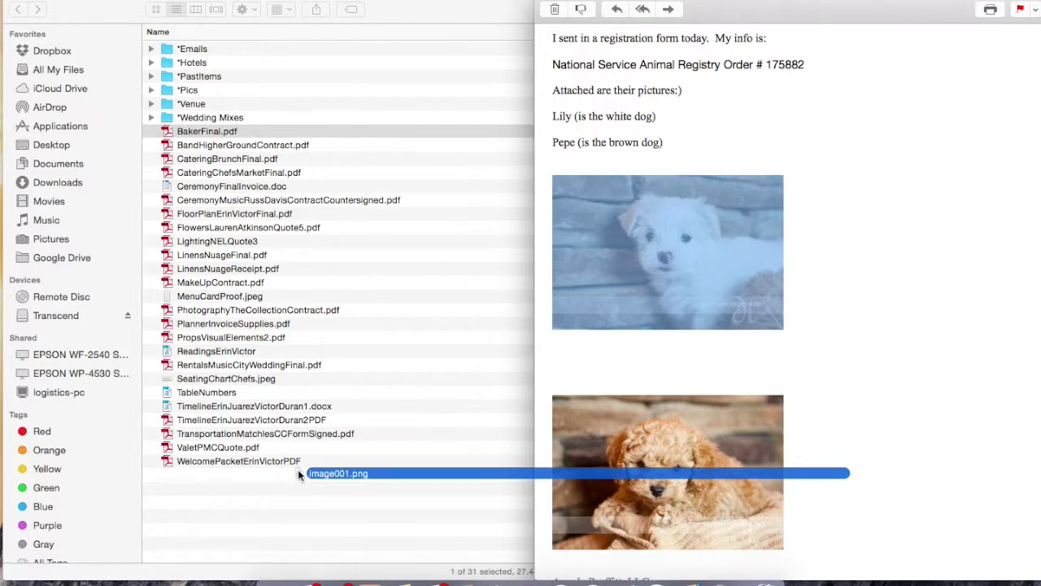
{"action": "left_click", "coordinate": [297, 474]}
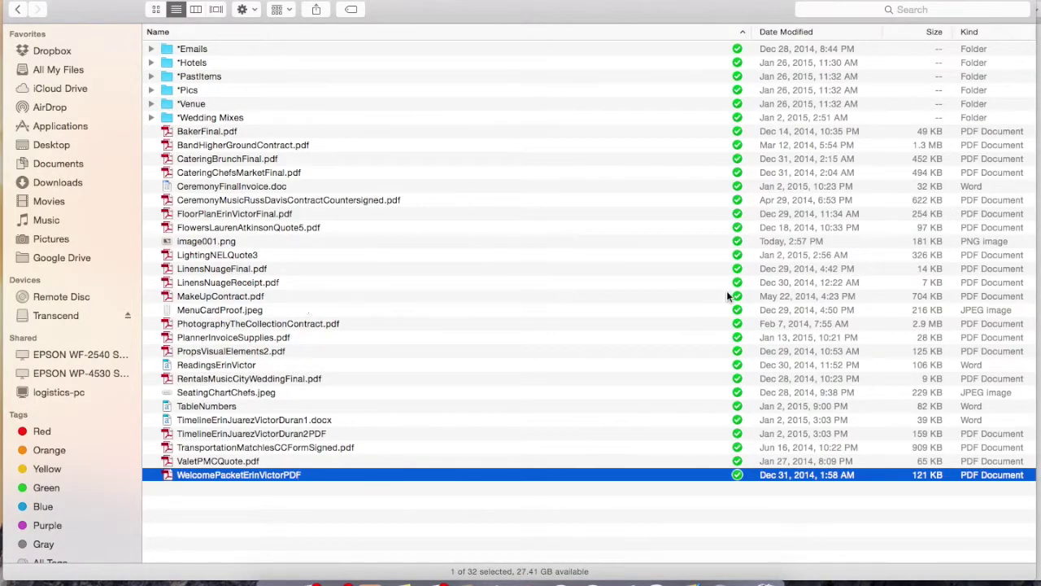
Rename the saved image001.png to Puppy.png.
{"action": "left_click", "coordinate": [778, 243]}
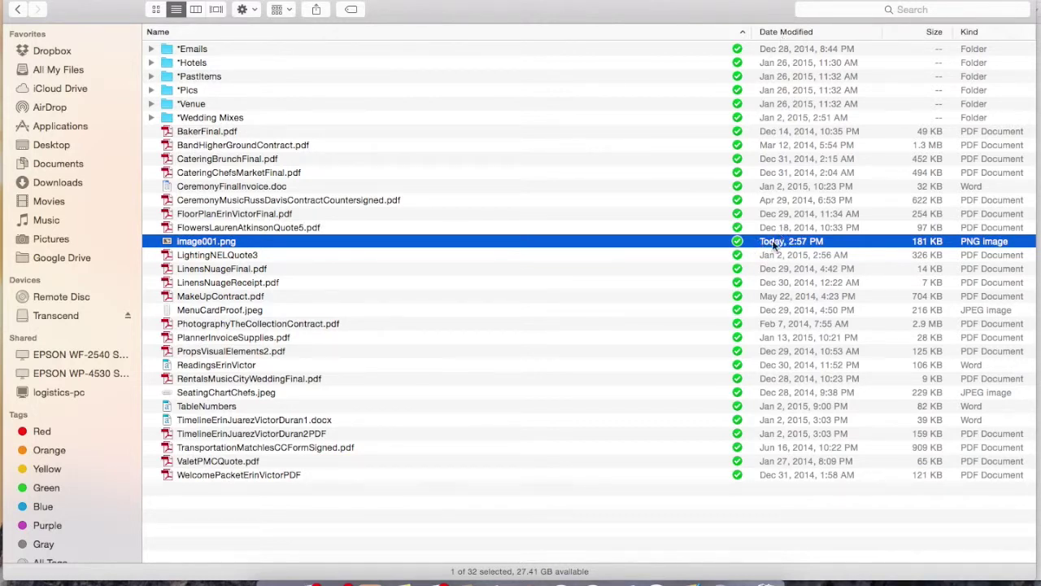
{"action": "left_click", "coordinate": [194, 243]}
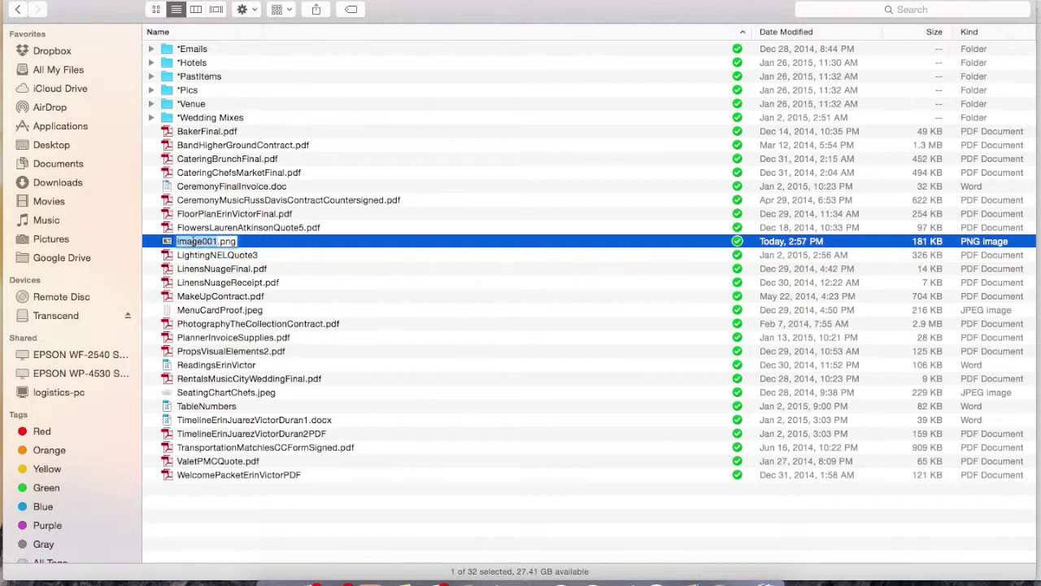
{"action": "type", "text": "Ppl"}
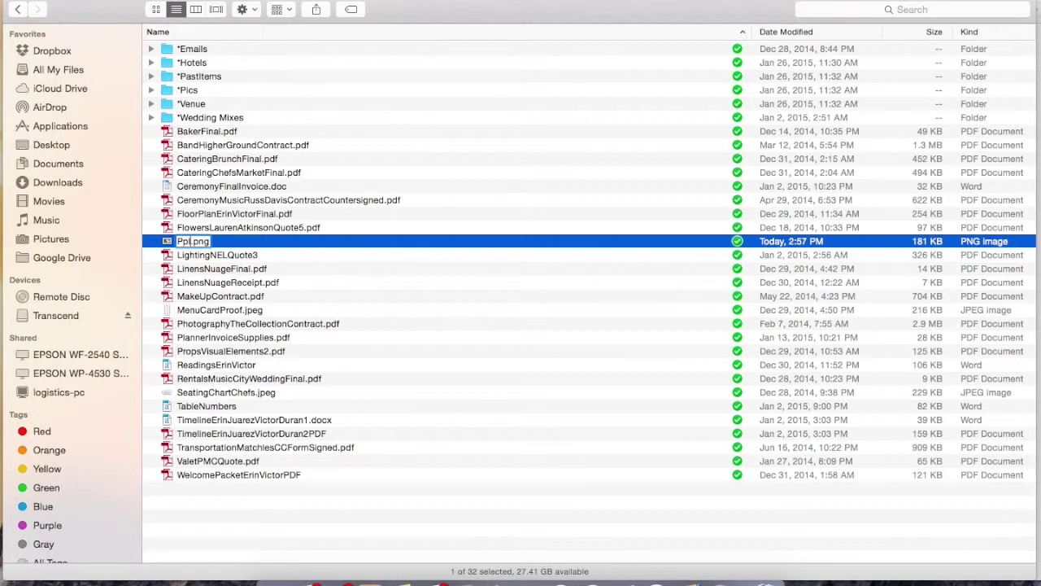
{"action": "key", "text": "BackSpace"}
{"action": "type", "text": "uppy"}
{"action": "key", "text": "Return"}
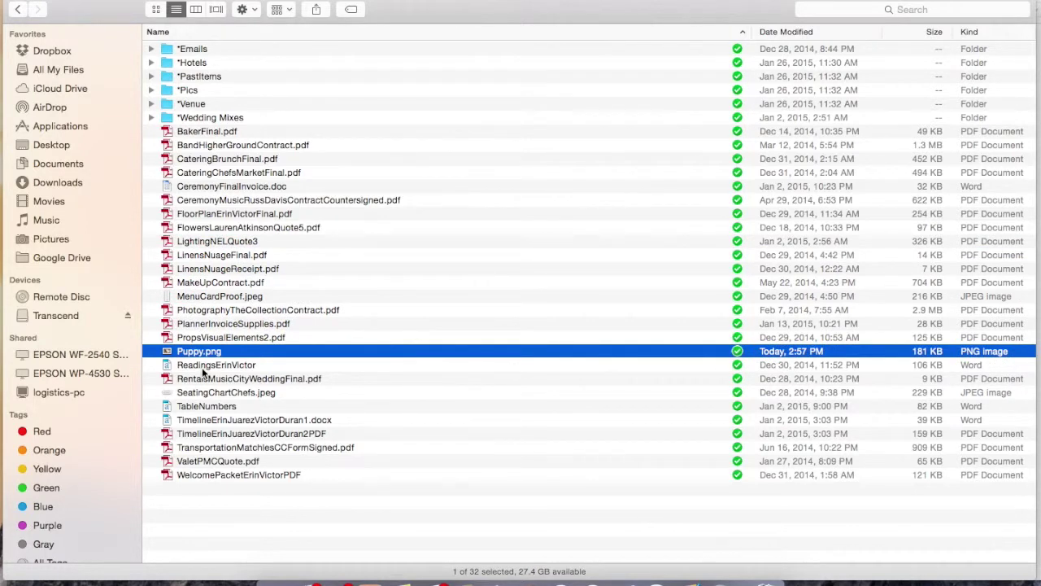
Delete Puppy.png and open the couple's wedding timeline .docx in Word.
{"action": "key", "text": "super+BackSpace"}
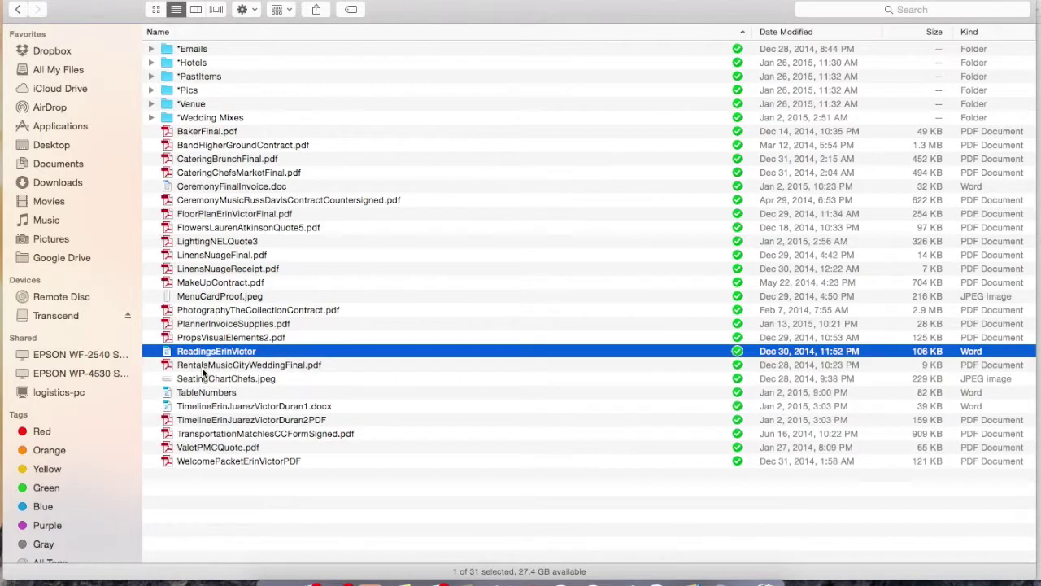
{"action": "left_click", "coordinate": [193, 132]}
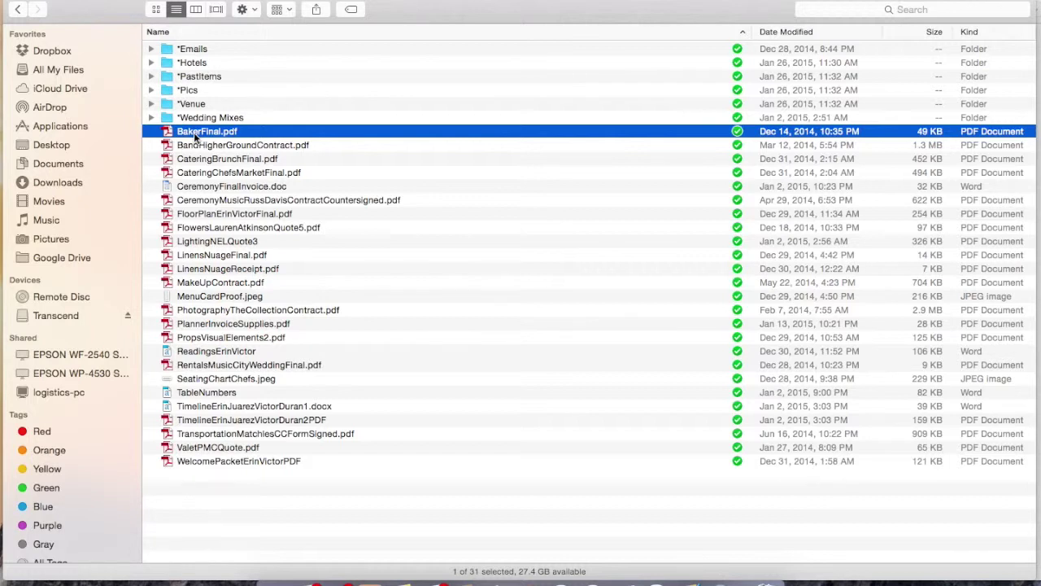
{"action": "left_click", "coordinate": [219, 198]}
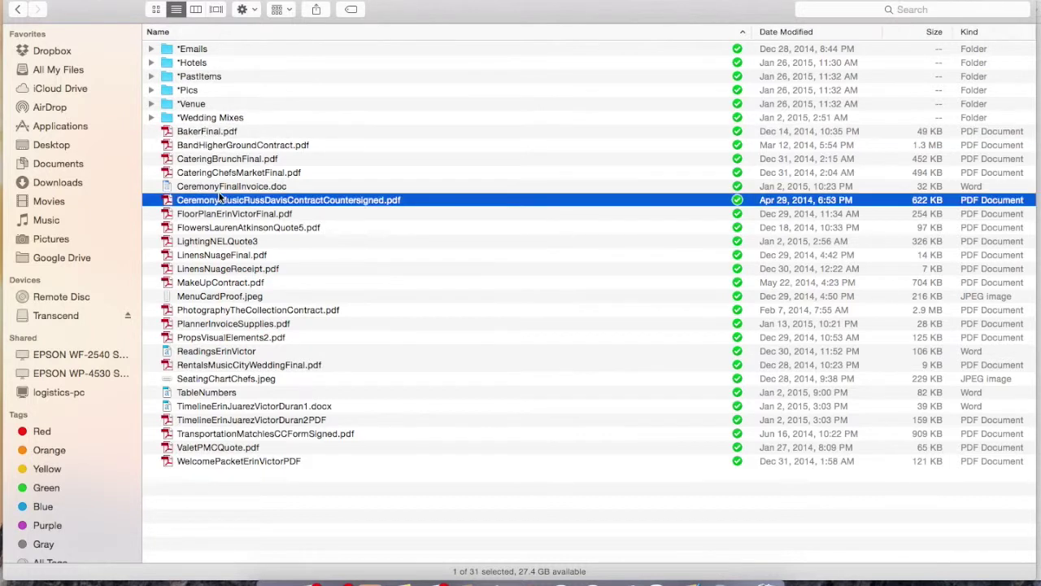
{"action": "left_click", "coordinate": [215, 407]}
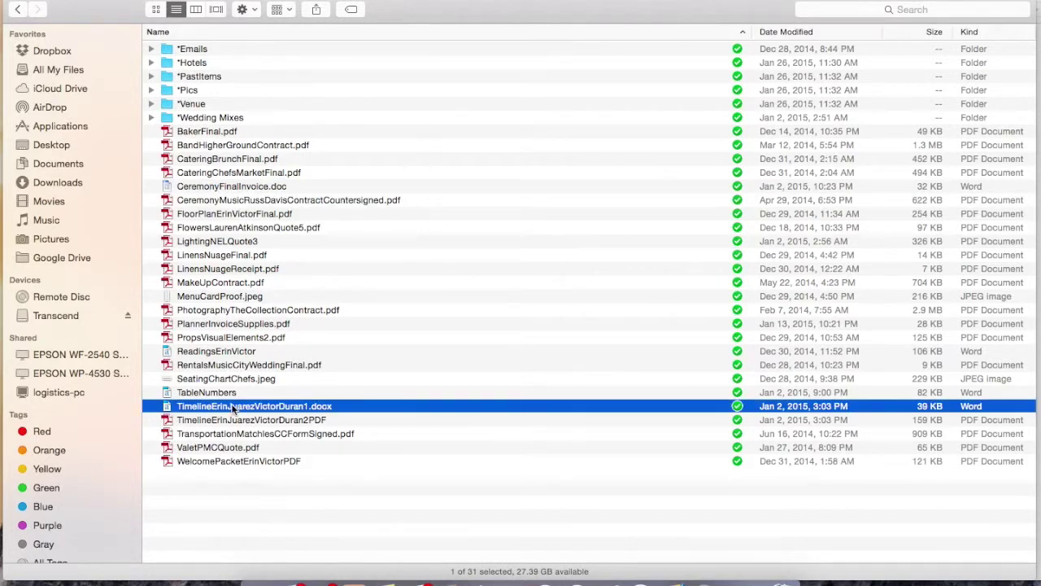
{"action": "double_click", "coordinate": [234, 409]}
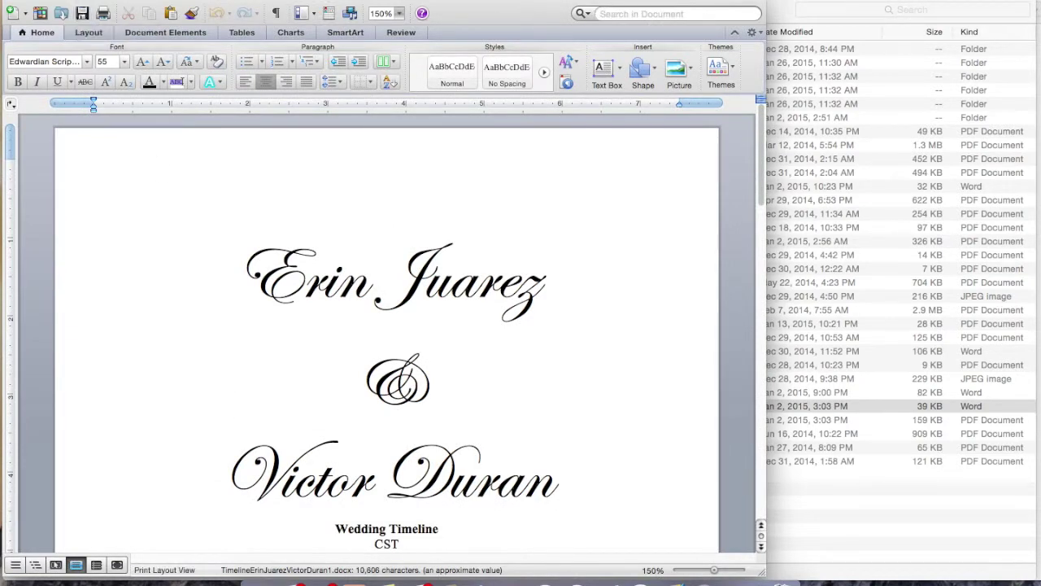
Scroll through the wedding timeline pages in Word, then close the document with Cmd+W.
{"action": "left_click_drag", "start_coordinate": [78, 5], "coordinate": [175, 2]}
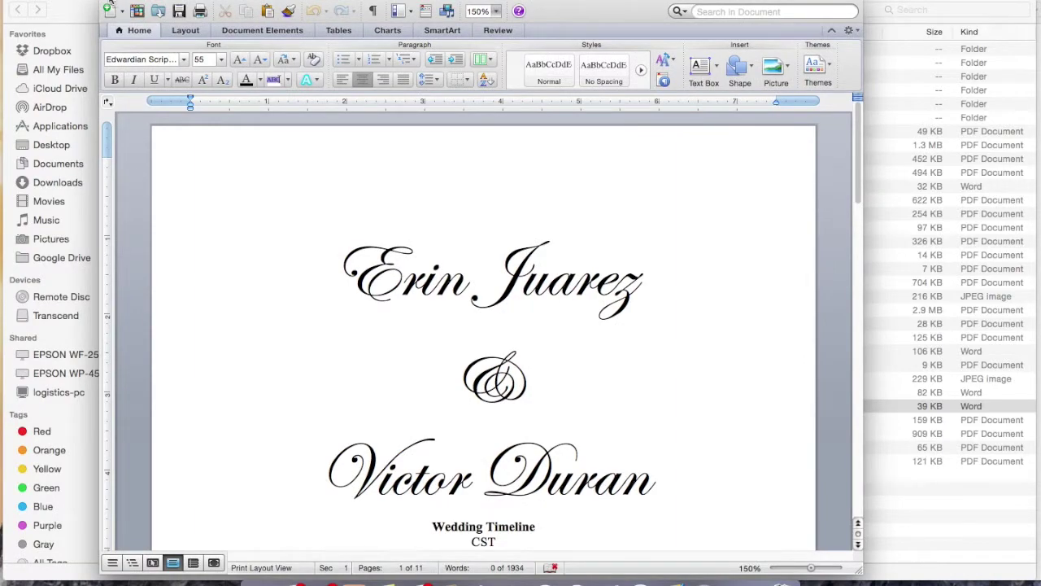
{"action": "scroll", "coordinate": [356, 223], "scroll_direction": "down", "scroll_amount": 20}
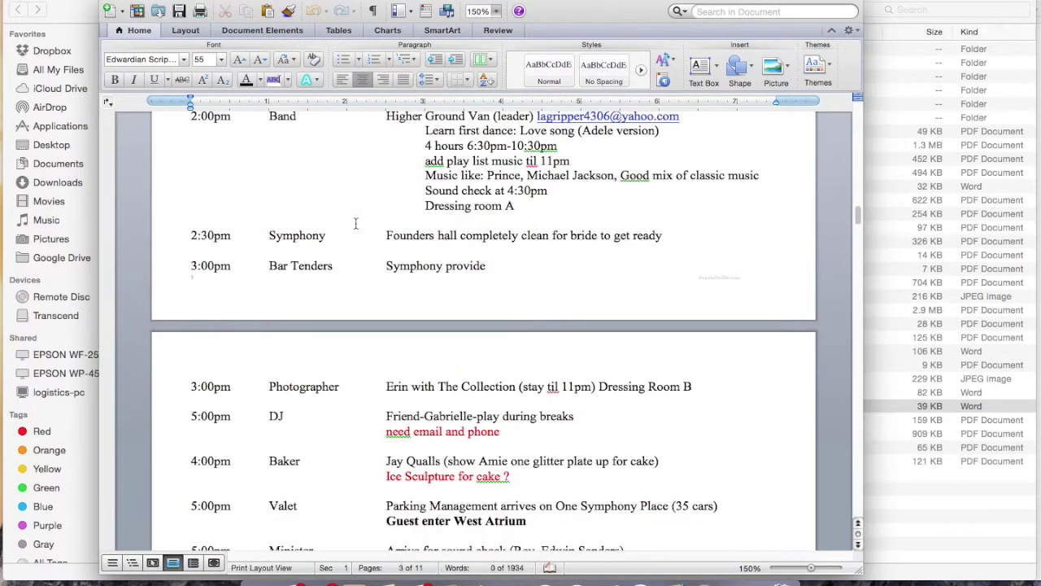
{"action": "scroll", "coordinate": [356, 223], "scroll_direction": "down", "scroll_amount": 20}
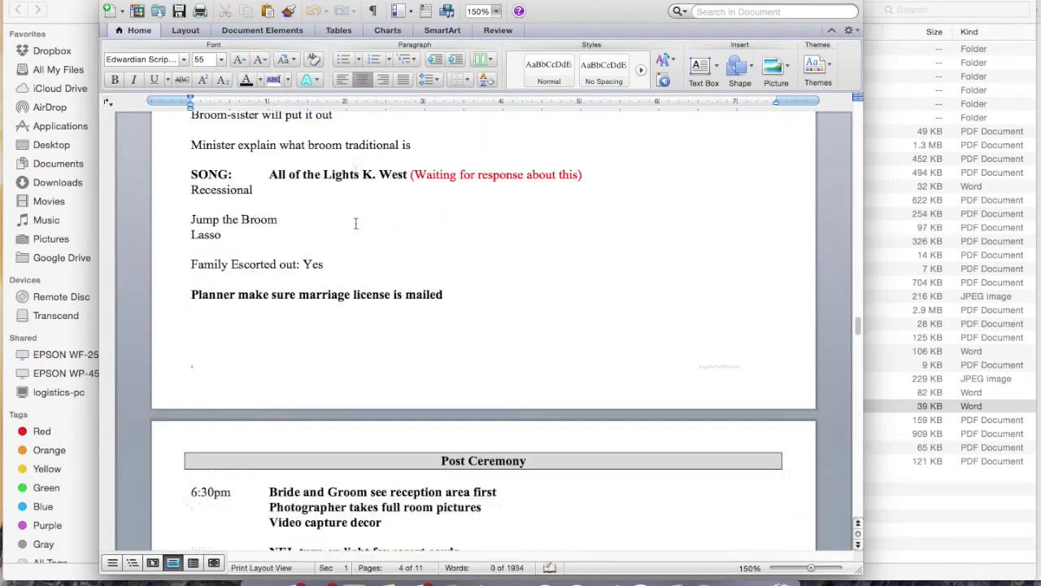
{"action": "scroll", "coordinate": [356, 223], "scroll_direction": "down", "scroll_amount": 20}
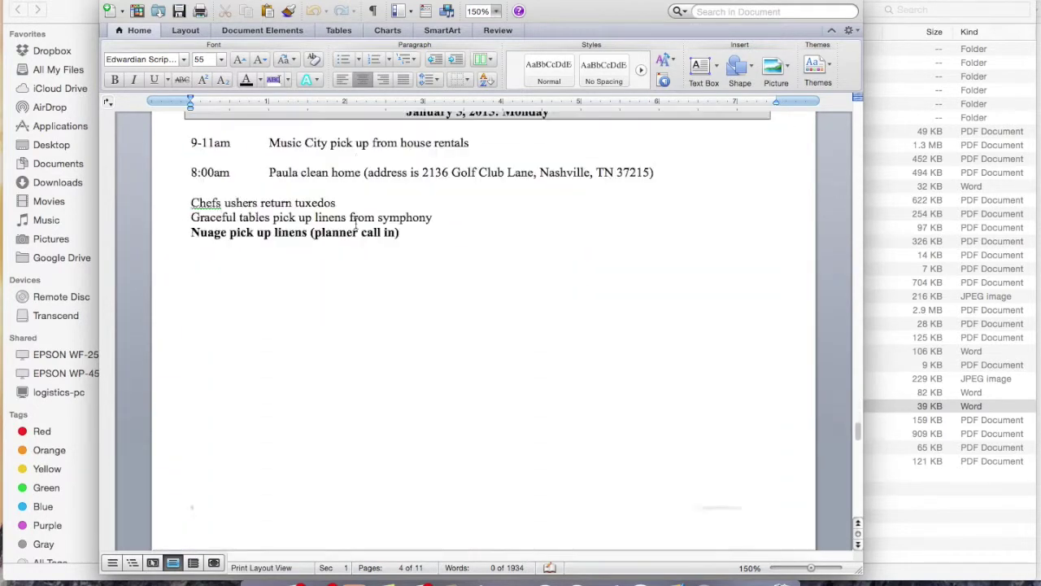
{"action": "scroll", "coordinate": [355, 223], "scroll_direction": "down", "scroll_amount": 15}
{"action": "scroll", "coordinate": [355, 223], "scroll_direction": "down", "scroll_amount": 5}
{"action": "scroll", "coordinate": [356, 223], "scroll_direction": "up", "scroll_amount": 2}
{"action": "scroll", "coordinate": [356, 223], "scroll_direction": "down", "scroll_amount": 3}
{"action": "scroll", "coordinate": [355, 222], "scroll_direction": "up", "scroll_amount": 3}
{"action": "scroll", "coordinate": [355, 223], "scroll_direction": "up", "scroll_amount": 20}
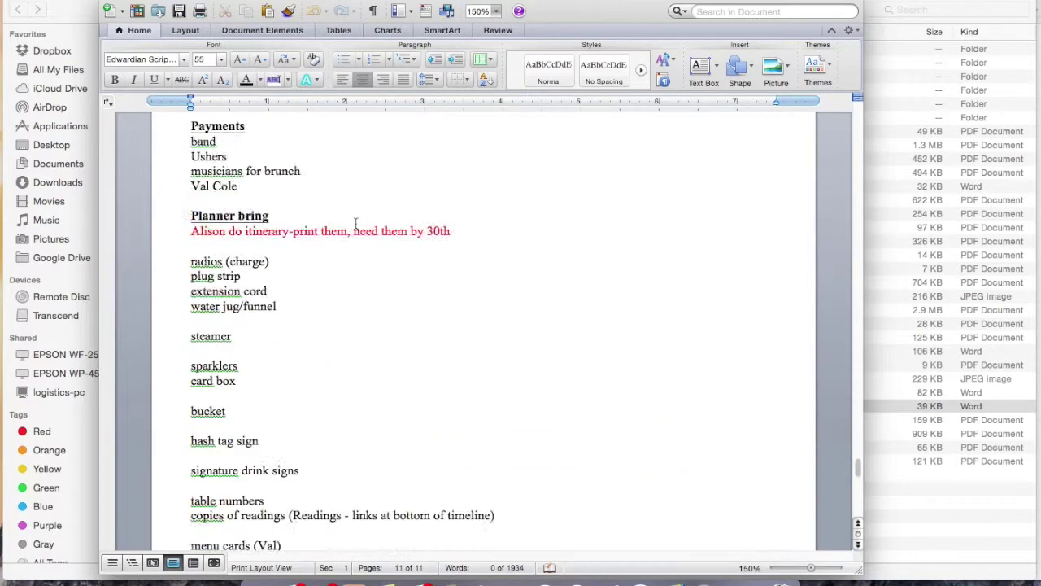
{"action": "scroll", "coordinate": [356, 223], "scroll_direction": "up", "scroll_amount": 20}
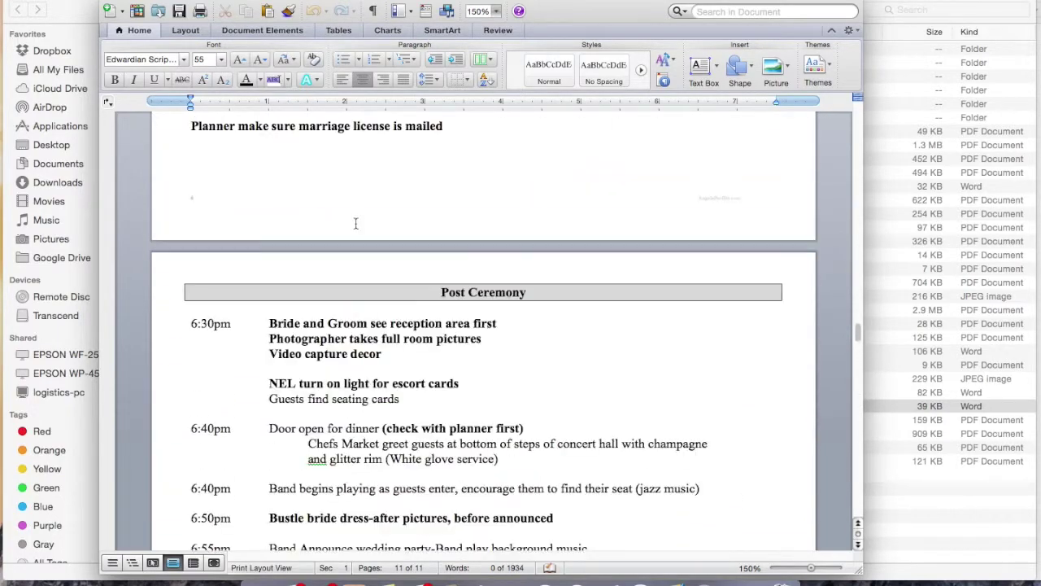
{"action": "scroll", "coordinate": [356, 223], "scroll_direction": "up", "scroll_amount": 2}
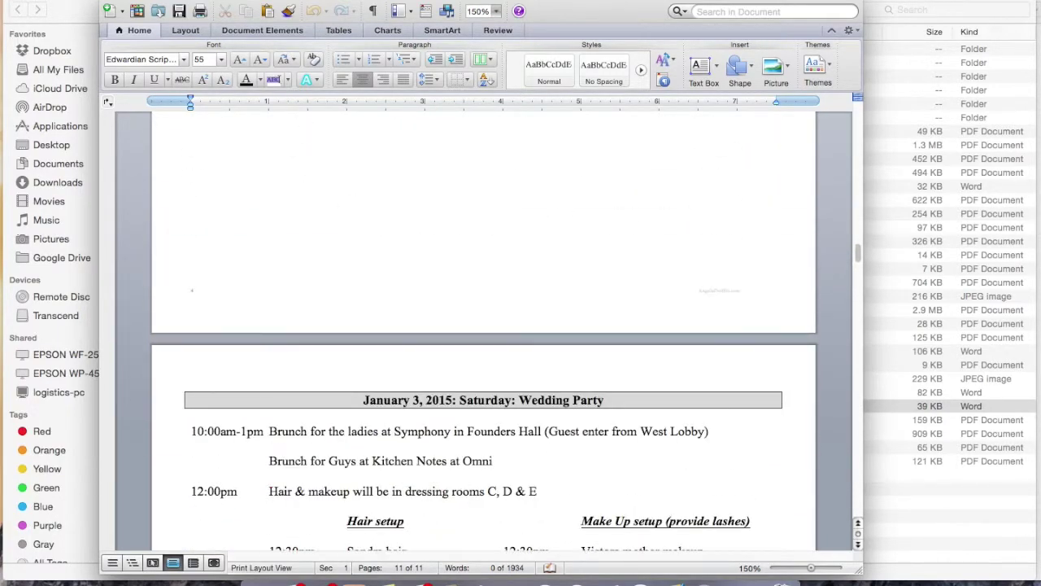
{"action": "key", "text": "super+w"}
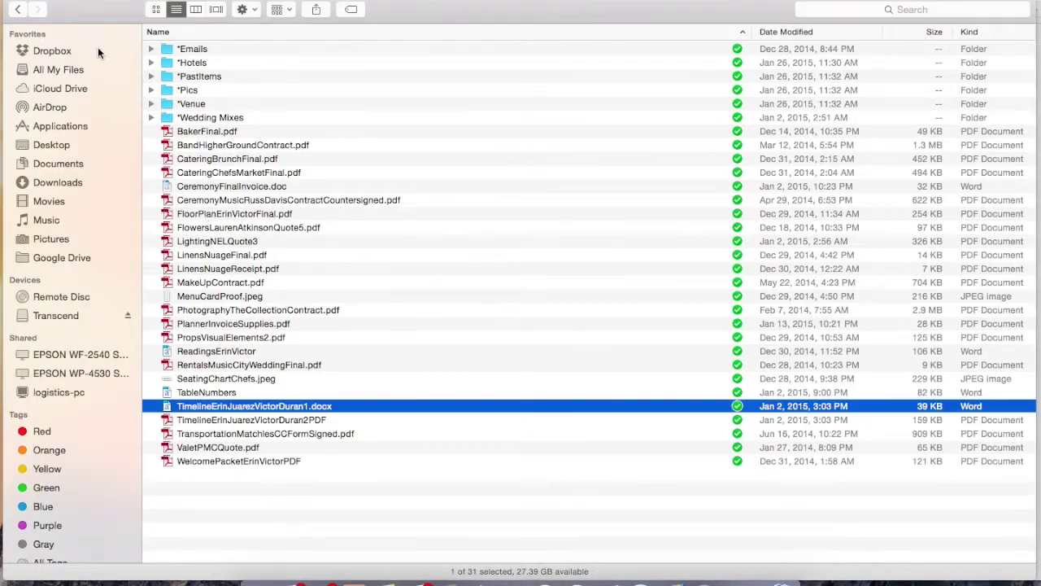
Leave the client PDFs, return to the main Dropbox folder and collapse 2015ClientsShared.
{"action": "left_click", "coordinate": [208, 215]}
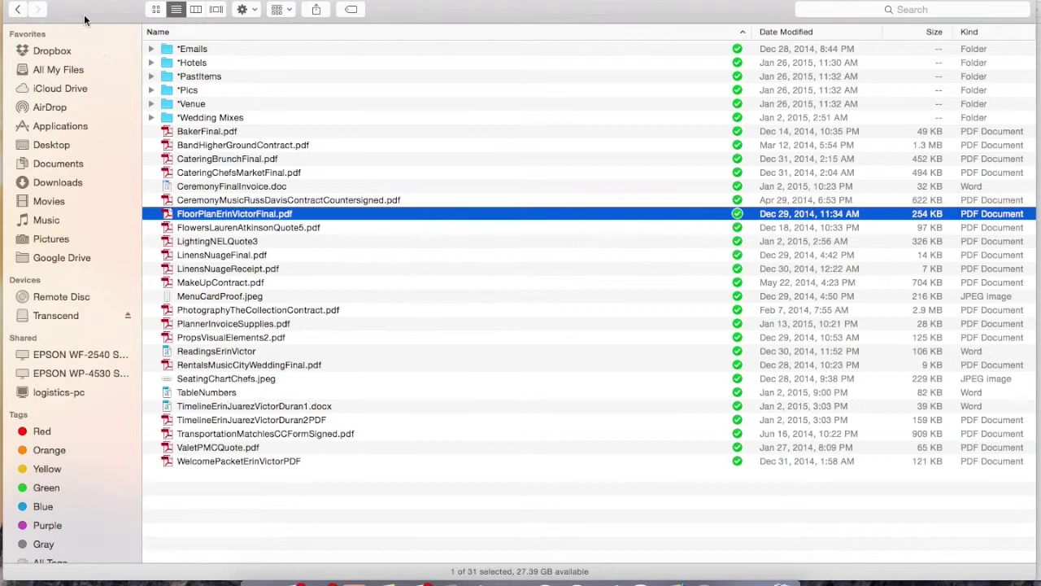
{"action": "left_click", "coordinate": [203, 205]}
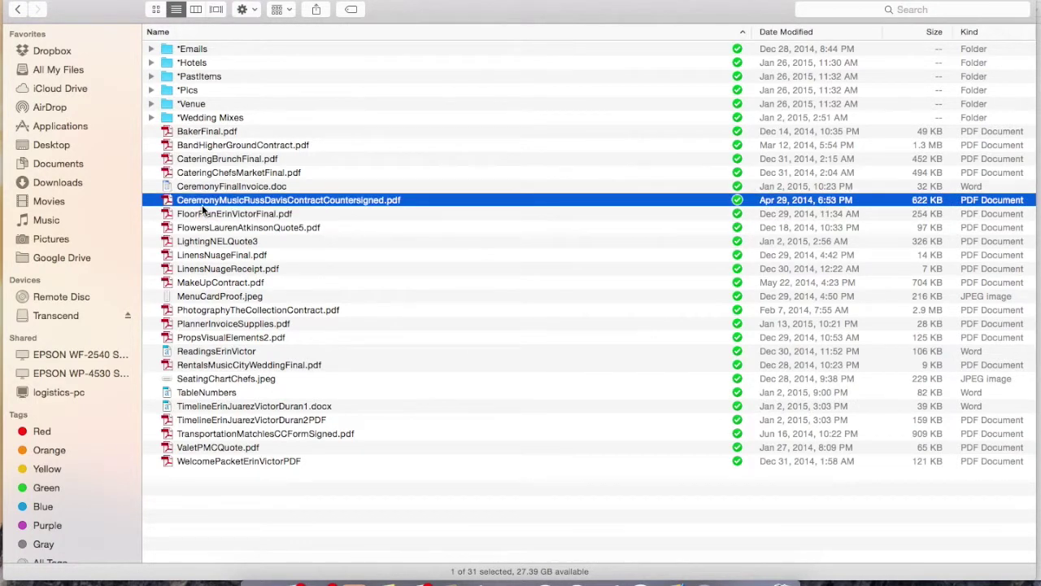
{"action": "left_click", "coordinate": [15, 11]}
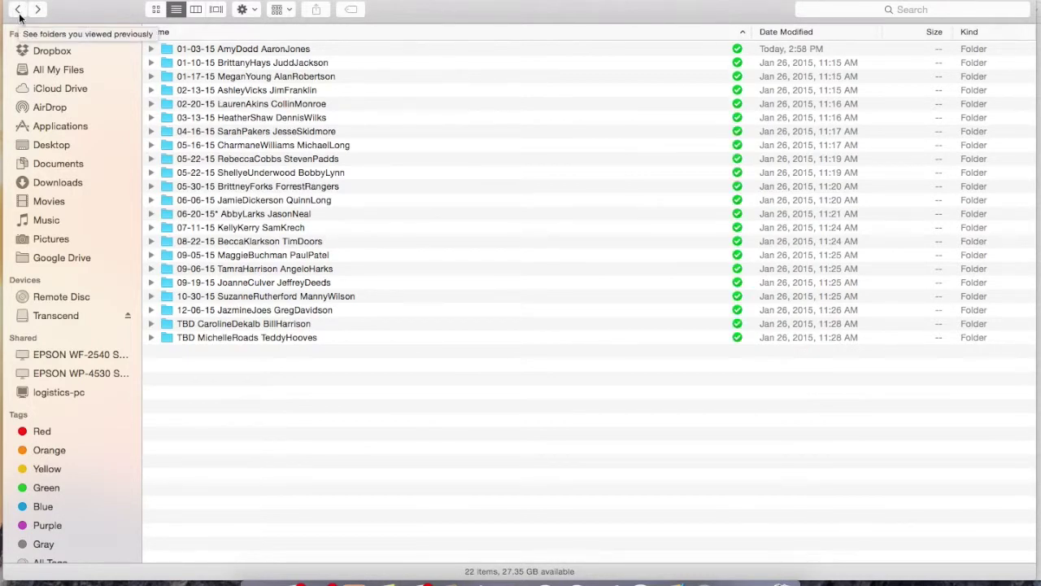
{"action": "left_click", "coordinate": [20, 16]}
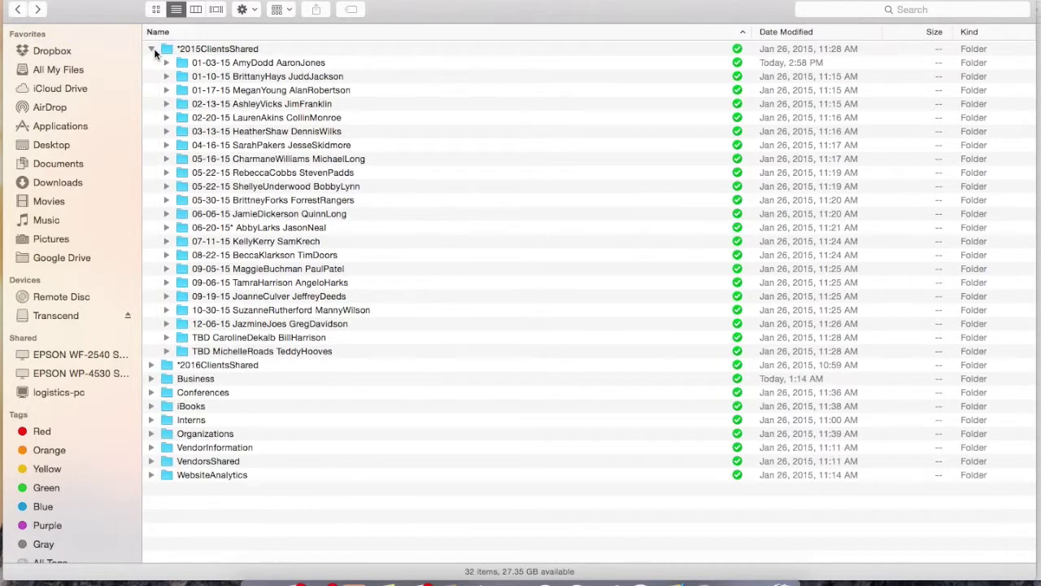
{"action": "left_click", "coordinate": [152, 49]}
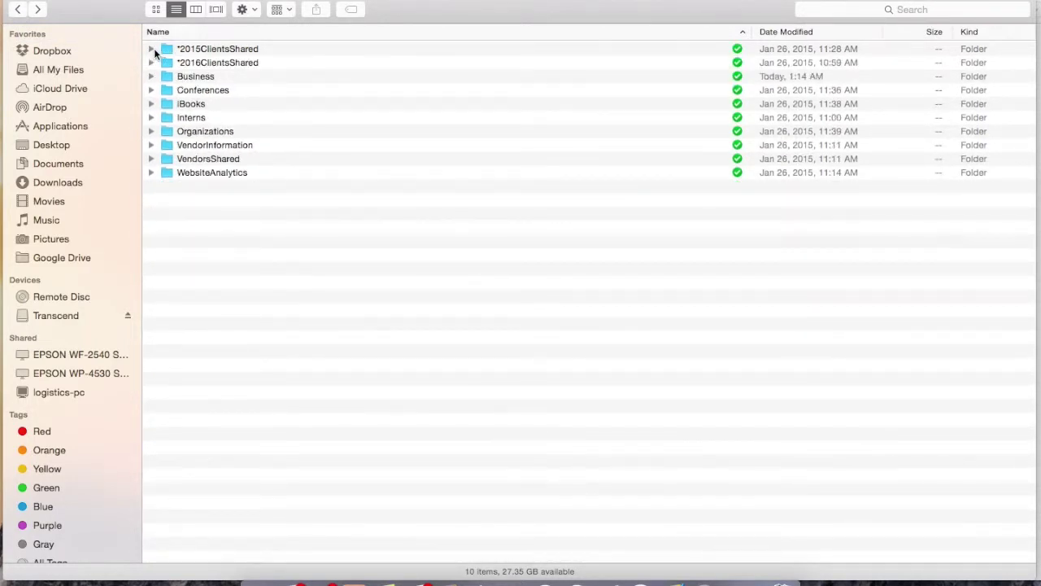
Move past 2015ClientsShared and 2016ClientsShared and open the Business folder.
{"action": "left_click", "coordinate": [209, 48]}
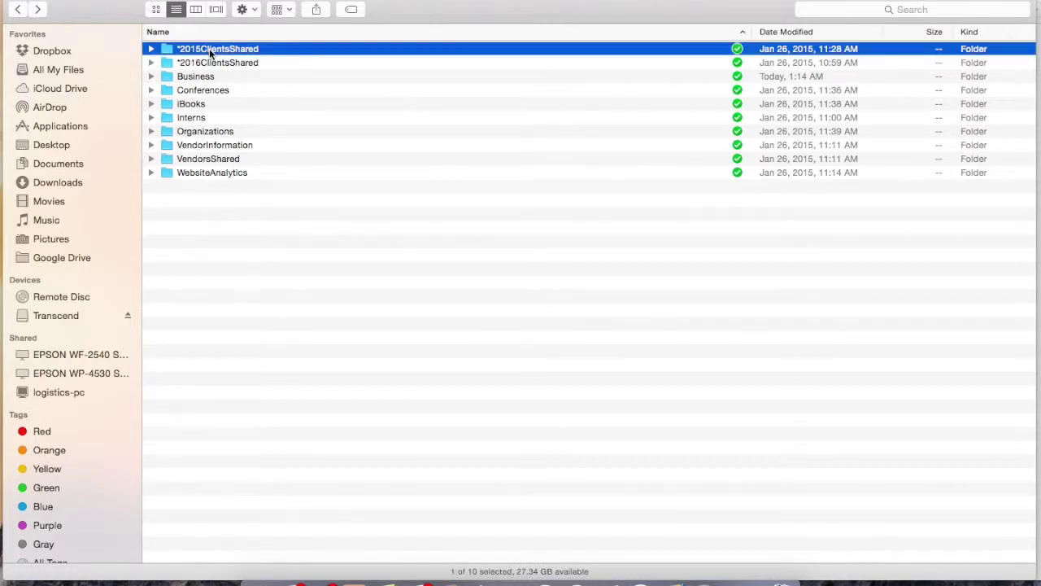
{"action": "left_click", "coordinate": [220, 64]}
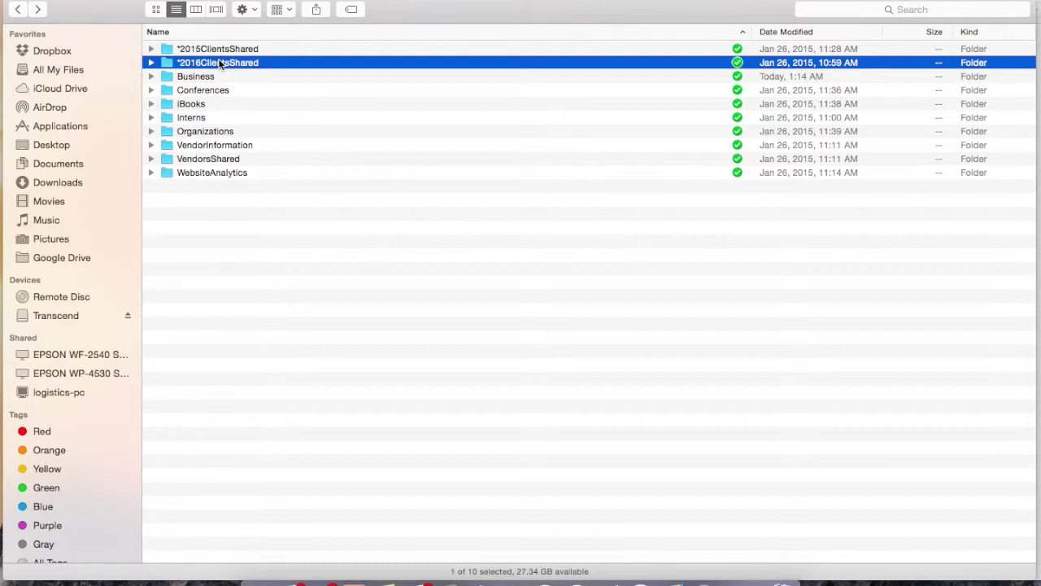
{"action": "left_click", "coordinate": [194, 78]}
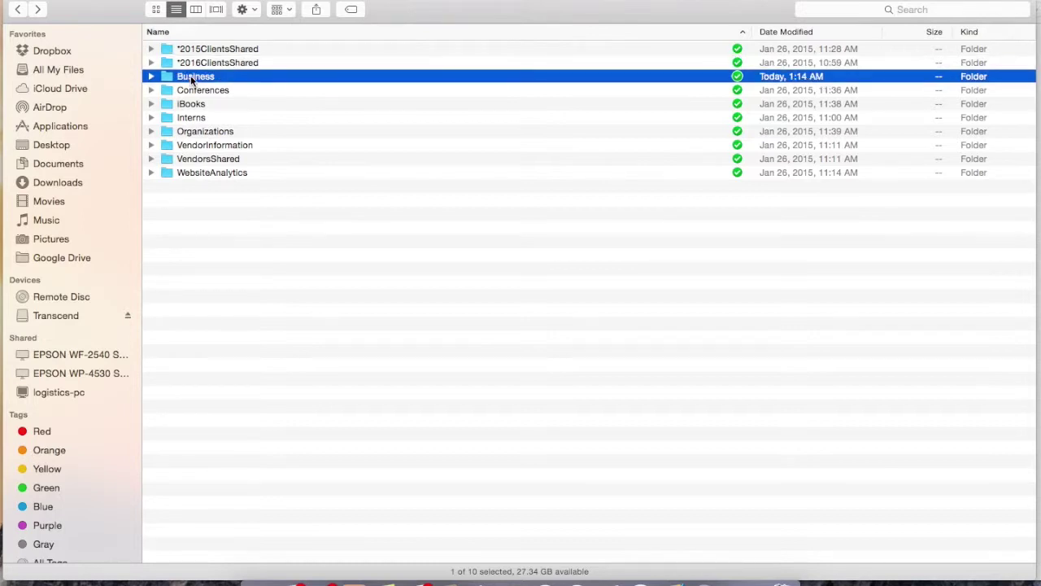
{"action": "double_click", "coordinate": [192, 78]}
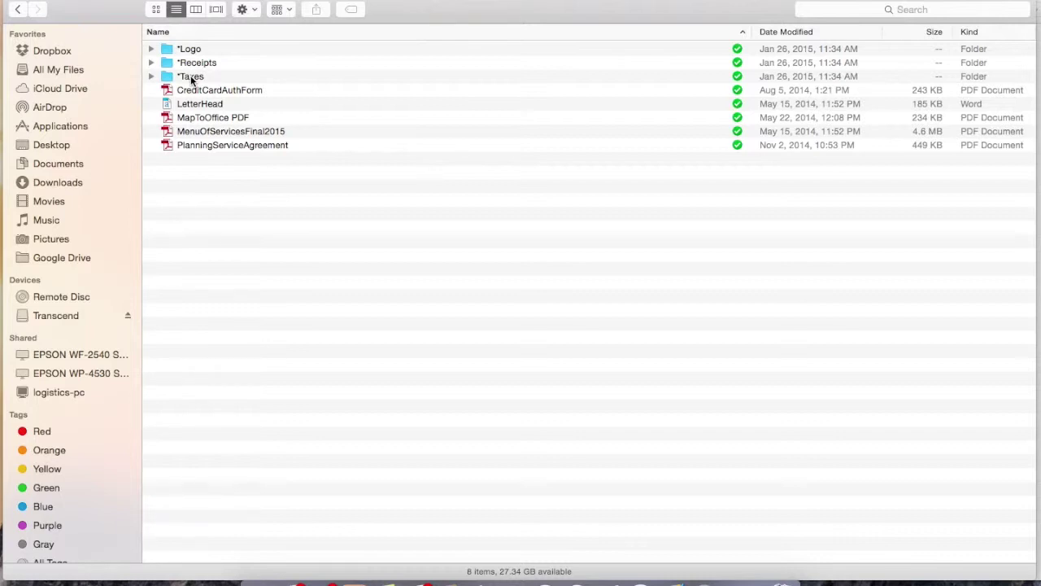
Quick Look CreditCardAuthForm, LetterHead, MapToOffice and MenuOfServicesFinal2015 in the Business folder.
{"action": "left_click", "coordinate": [193, 51]}
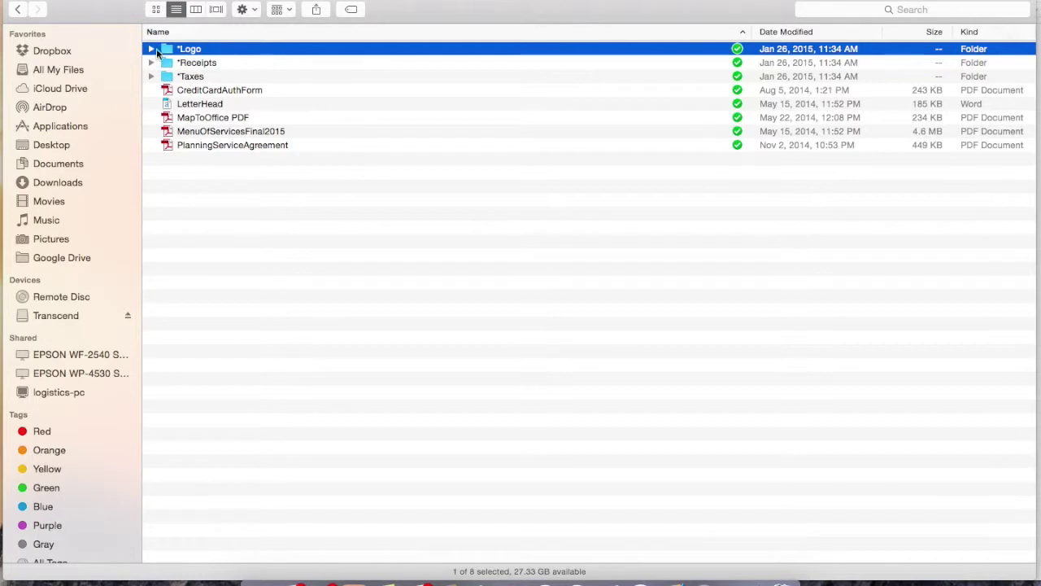
{"action": "left_click", "coordinate": [213, 92]}
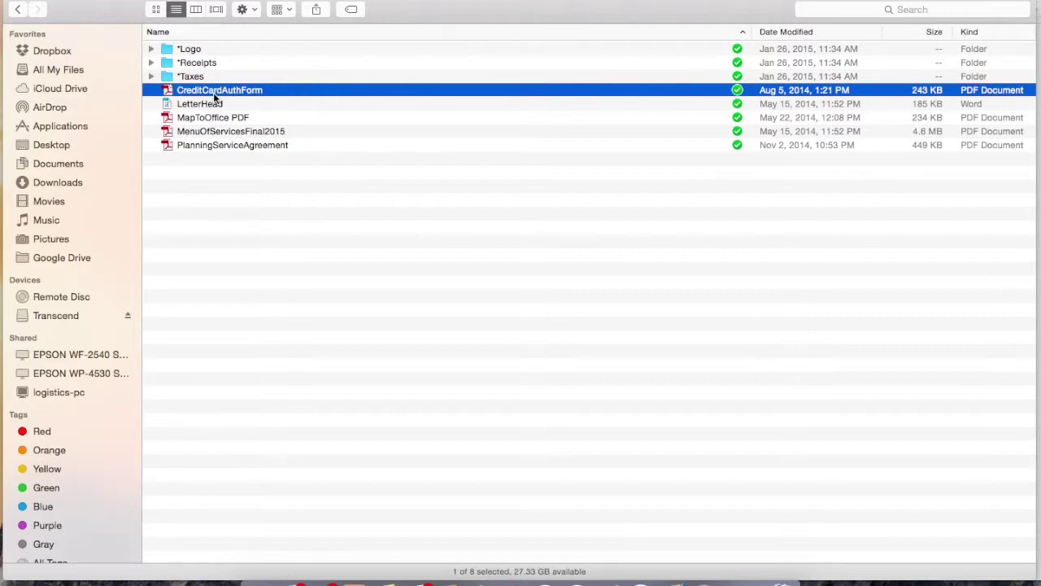
{"action": "key", "text": "space"}
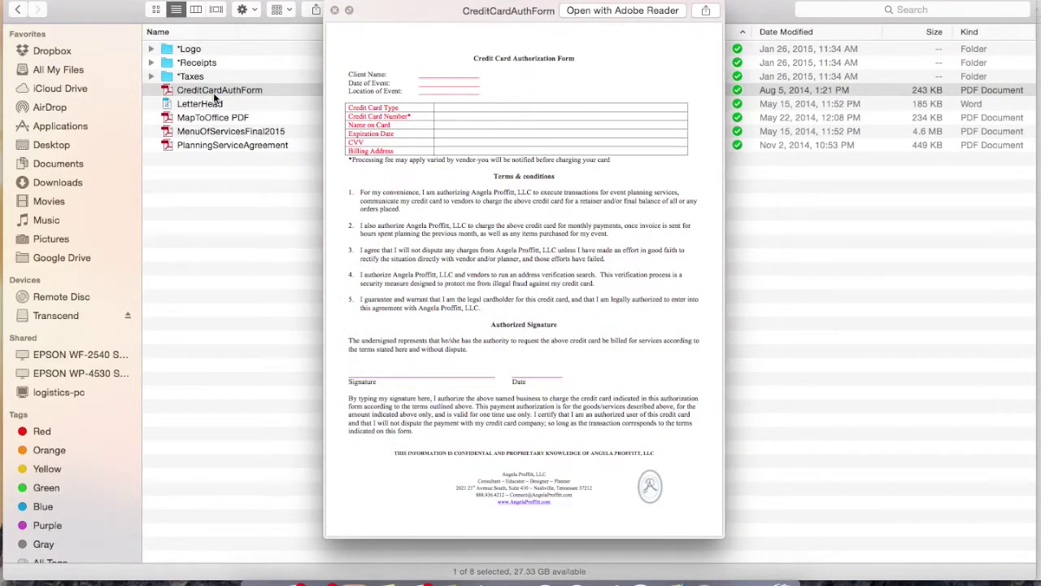
{"action": "key", "text": "Down"}
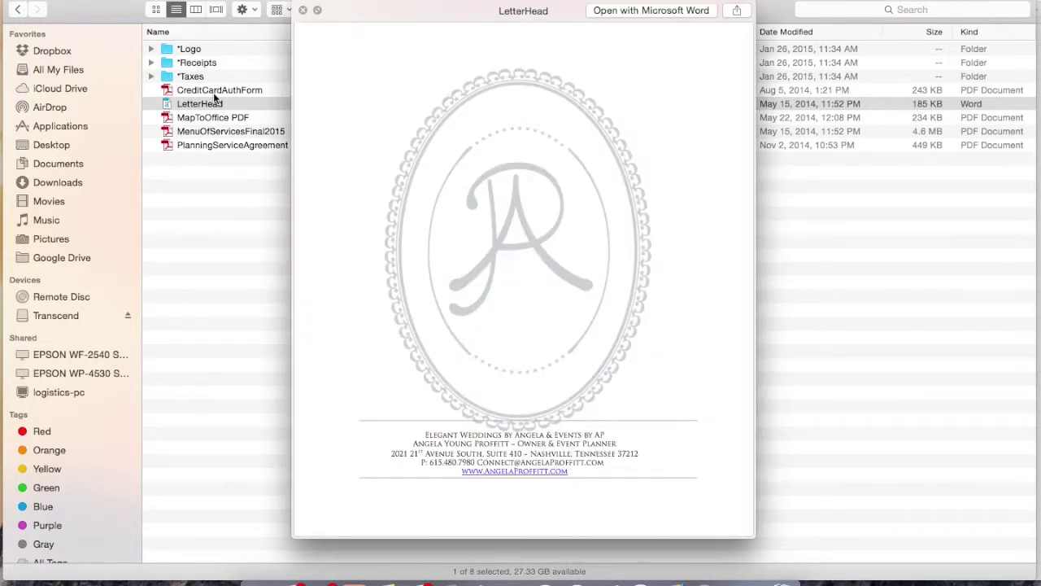
{"action": "key", "text": "Down"}
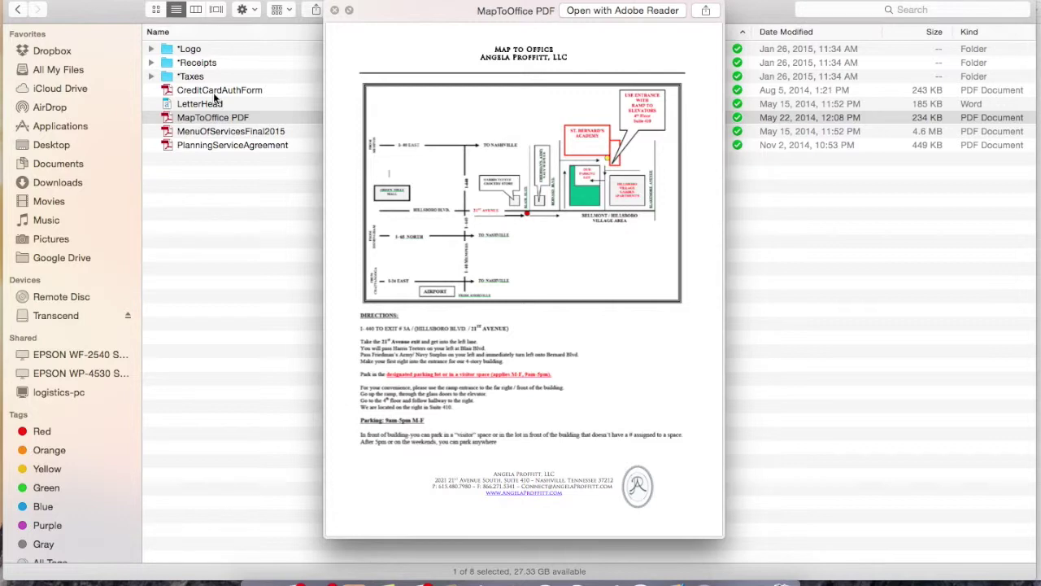
{"action": "key", "text": "Down"}
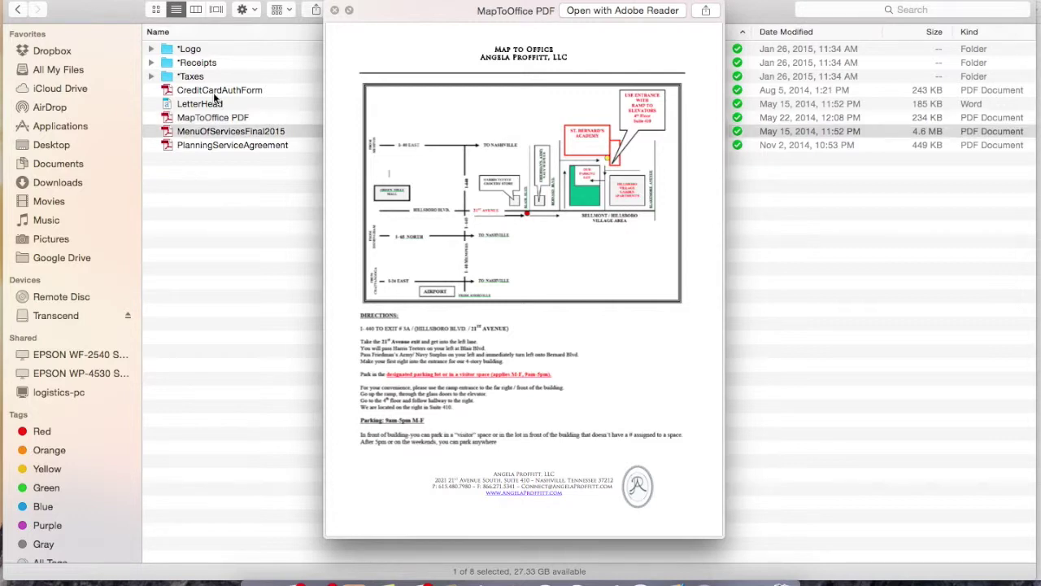
{"action": "scroll", "coordinate": [445, 255], "scroll_direction": "down", "scroll_amount": 10}
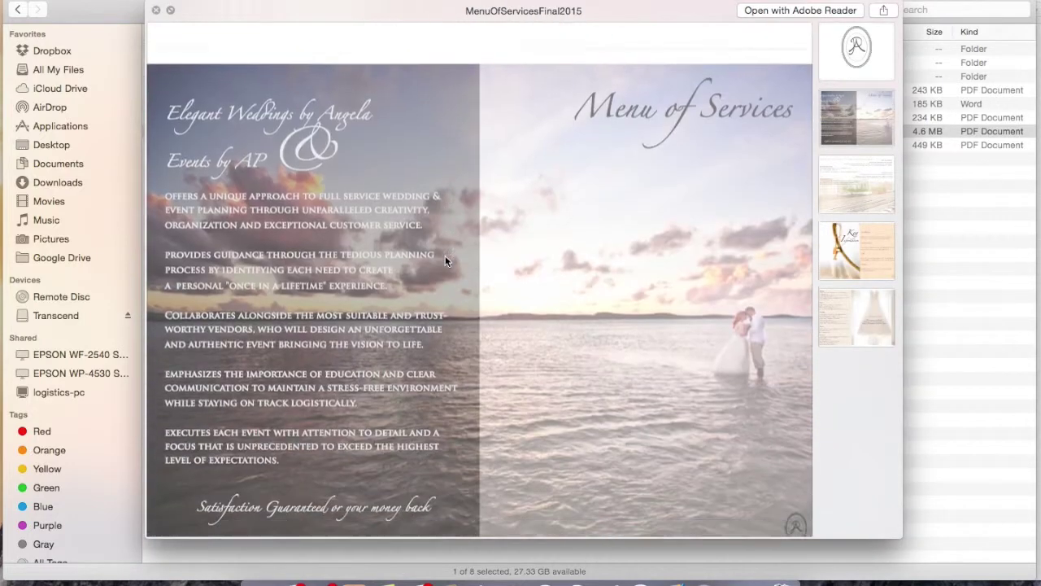
{"action": "scroll", "coordinate": [445, 257], "scroll_direction": "down", "scroll_amount": 10}
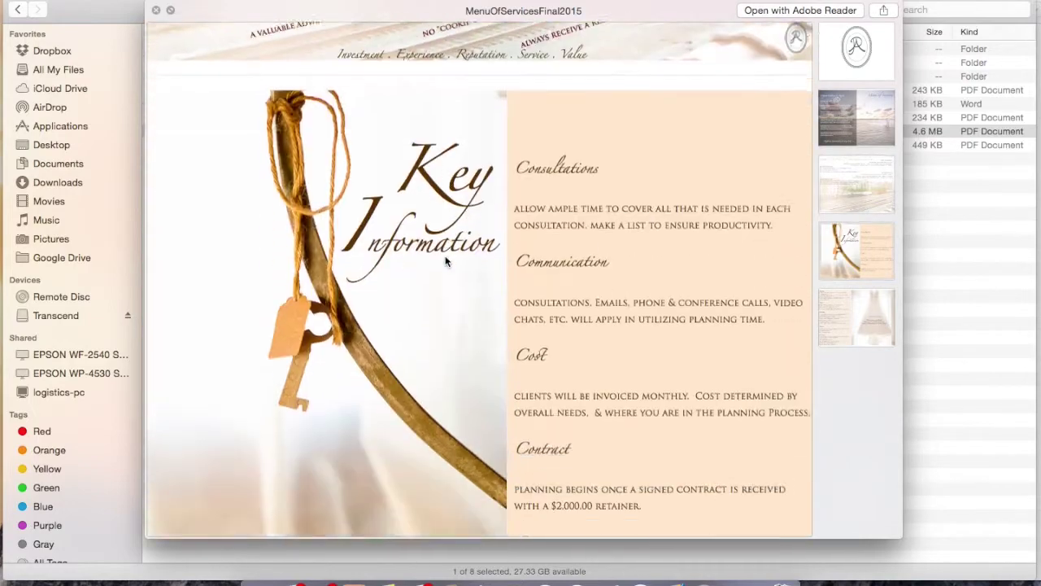
{"action": "scroll", "coordinate": [445, 256], "scroll_direction": "up", "scroll_amount": 10}
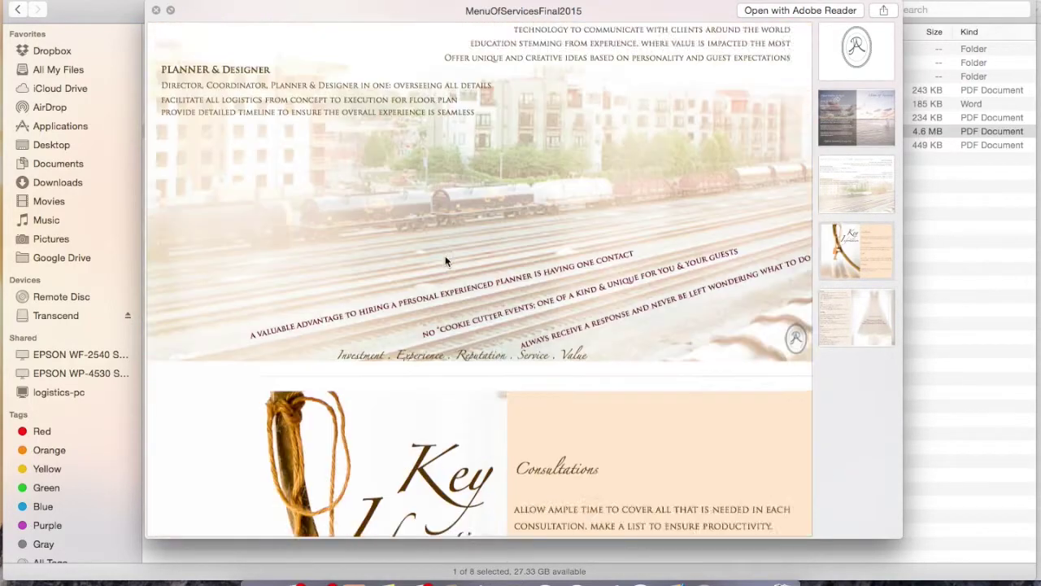
Preview the PlanningServiceAgreement PDF, then return to the Dropbox folder and expand Conferences.
{"action": "key", "text": "space"}
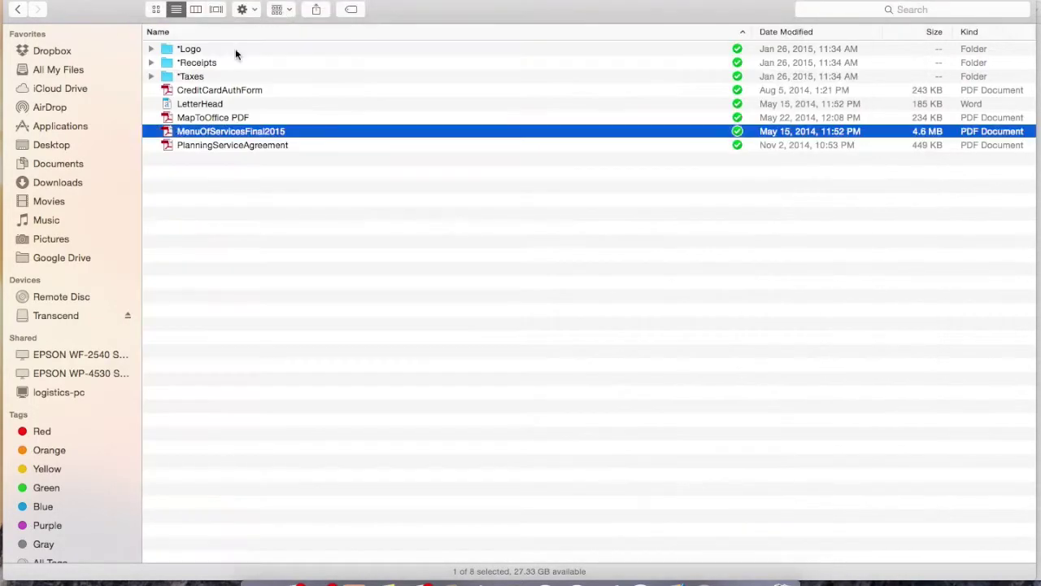
{"action": "left_click", "coordinate": [200, 147]}
{"action": "key", "text": "space"}
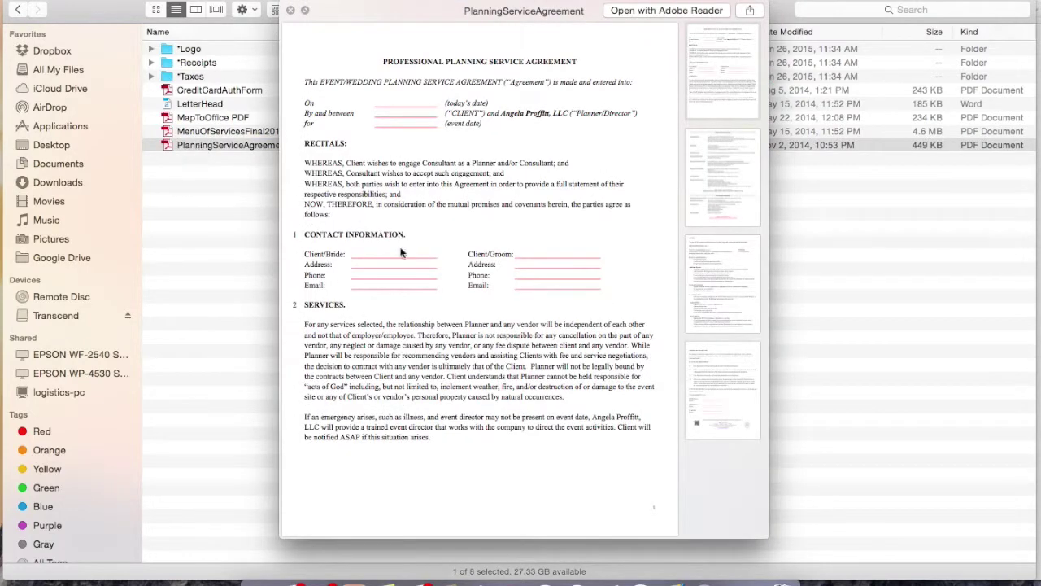
{"action": "scroll", "coordinate": [415, 265], "scroll_direction": "down", "scroll_amount": 10}
{"action": "scroll", "coordinate": [415, 265], "scroll_direction": "down", "scroll_amount": 10}
{"action": "key", "text": "space"}
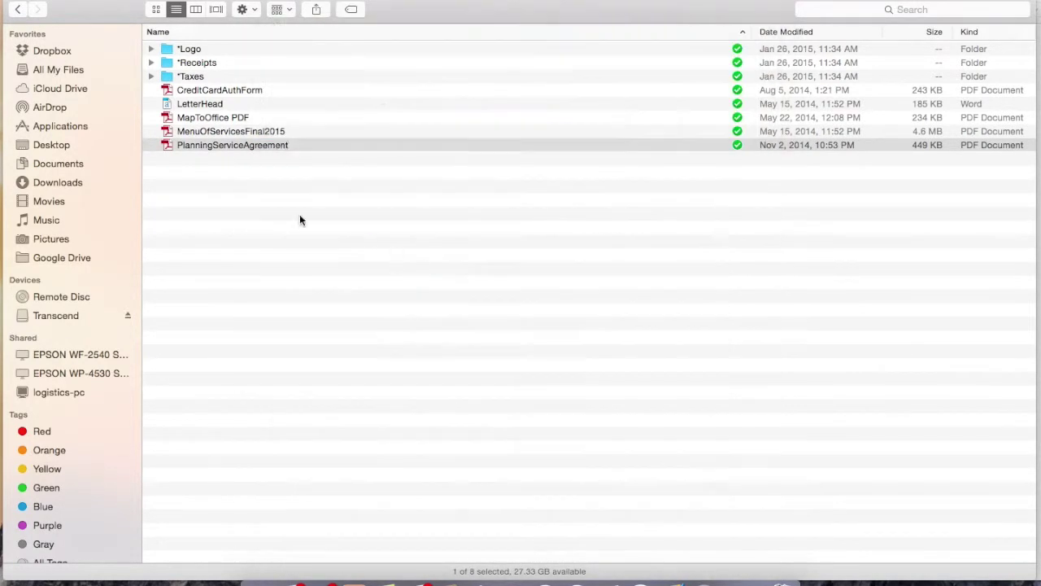
{"action": "left_click", "coordinate": [18, 10]}
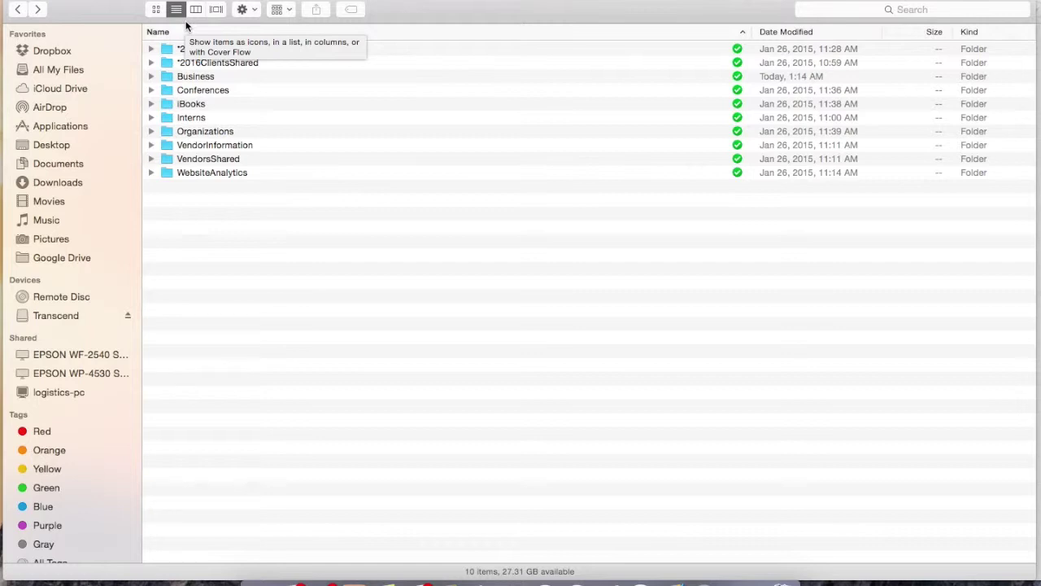
{"action": "left_click", "coordinate": [153, 88]}
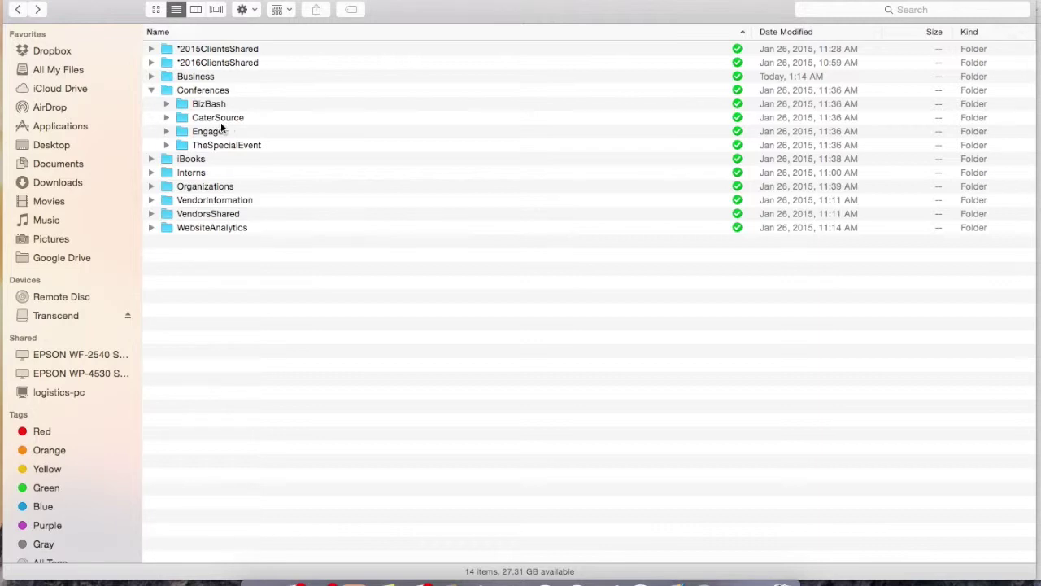
{"action": "left_click", "coordinate": [150, 90]}
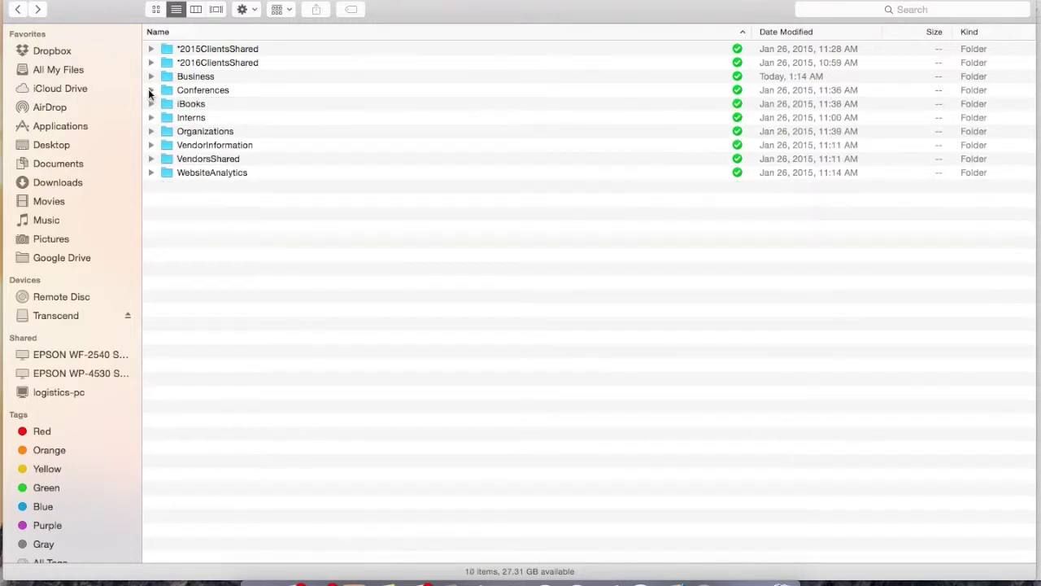
{"action": "left_click", "coordinate": [152, 91]}
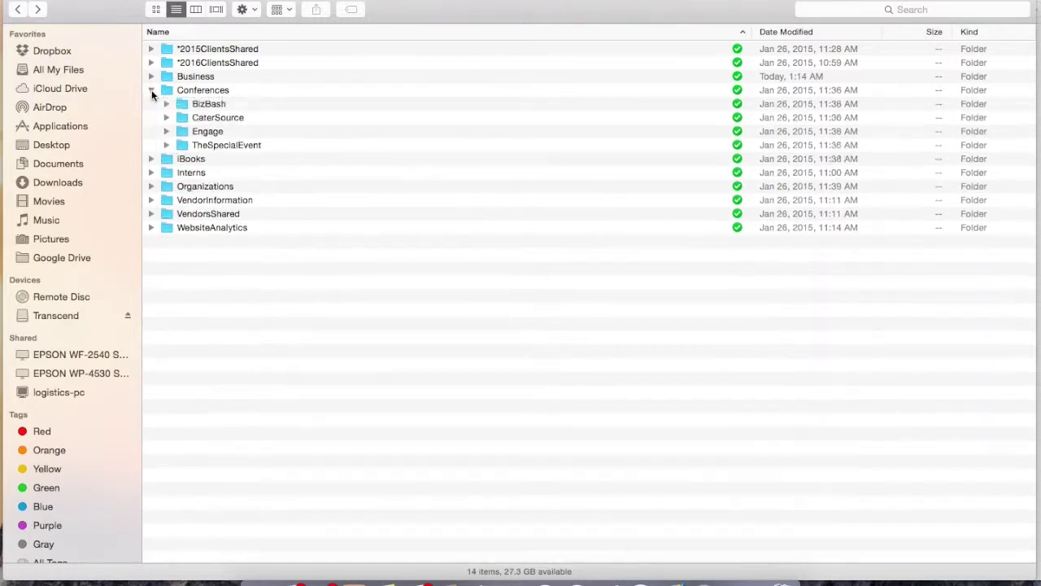
{"action": "left_click", "coordinate": [151, 89]}
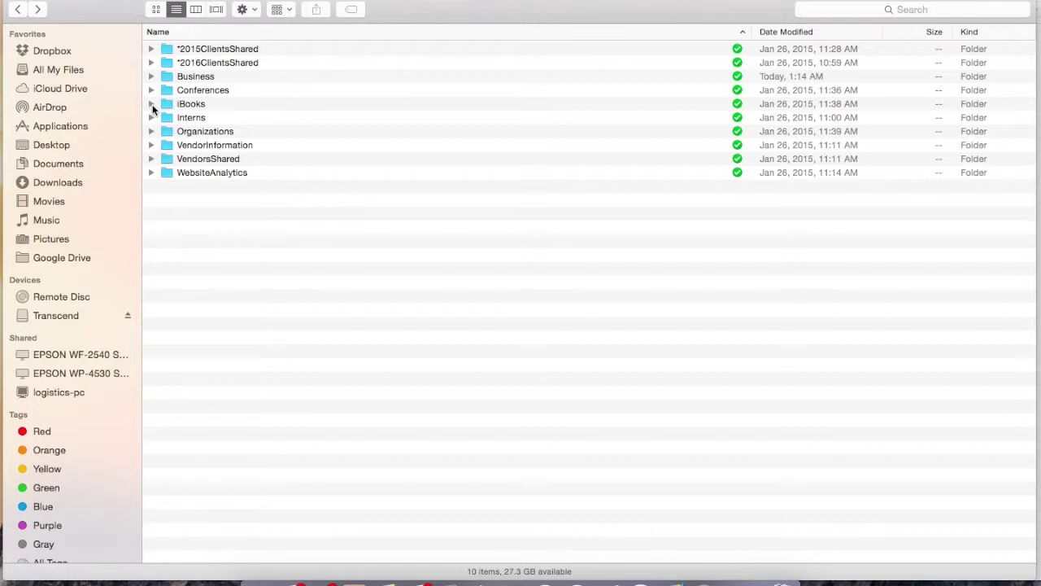
{"action": "left_click", "coordinate": [207, 102]}
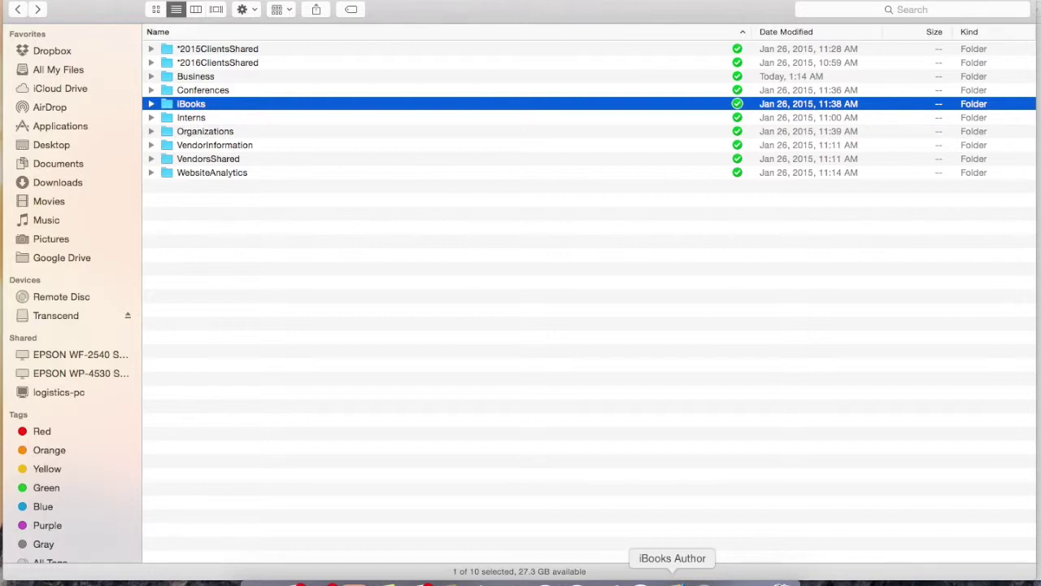
Expand iBooks, look at MarketingEnchantedAdJan2015, then open the welcome packet book.
{"action": "left_click", "coordinate": [151, 104]}
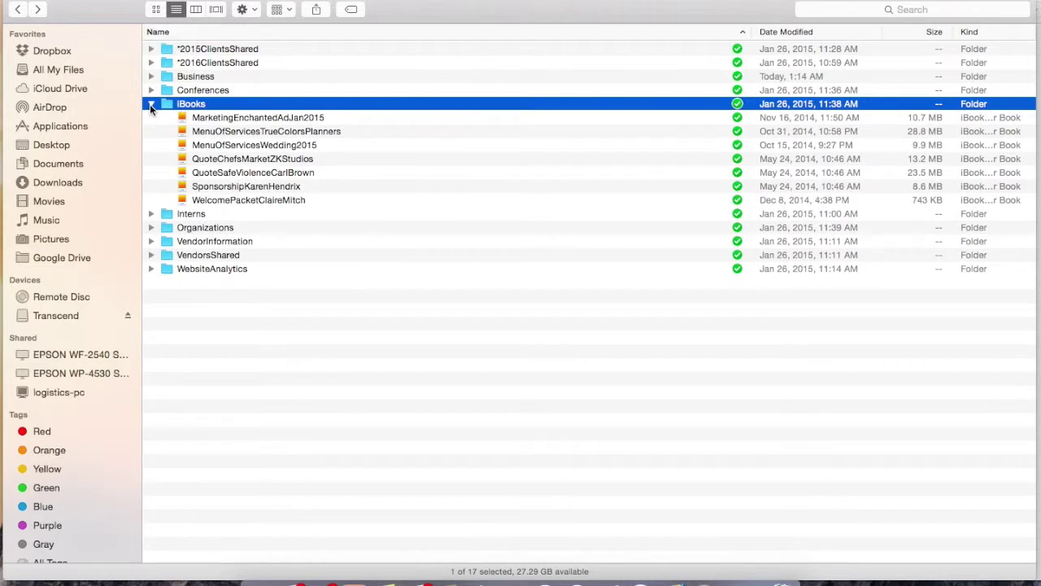
{"action": "left_click", "coordinate": [238, 121]}
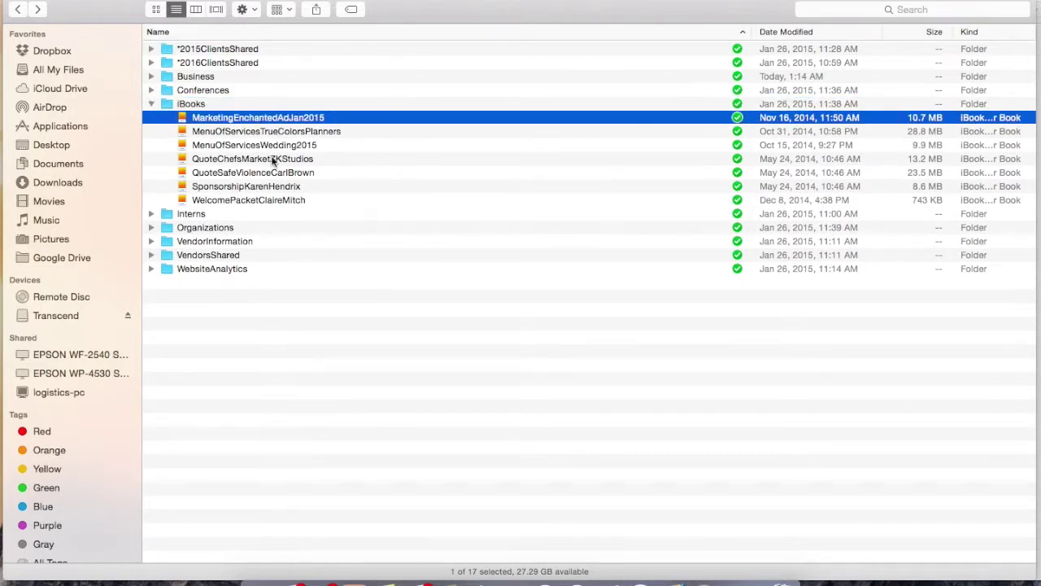
{"action": "left_click", "coordinate": [220, 201]}
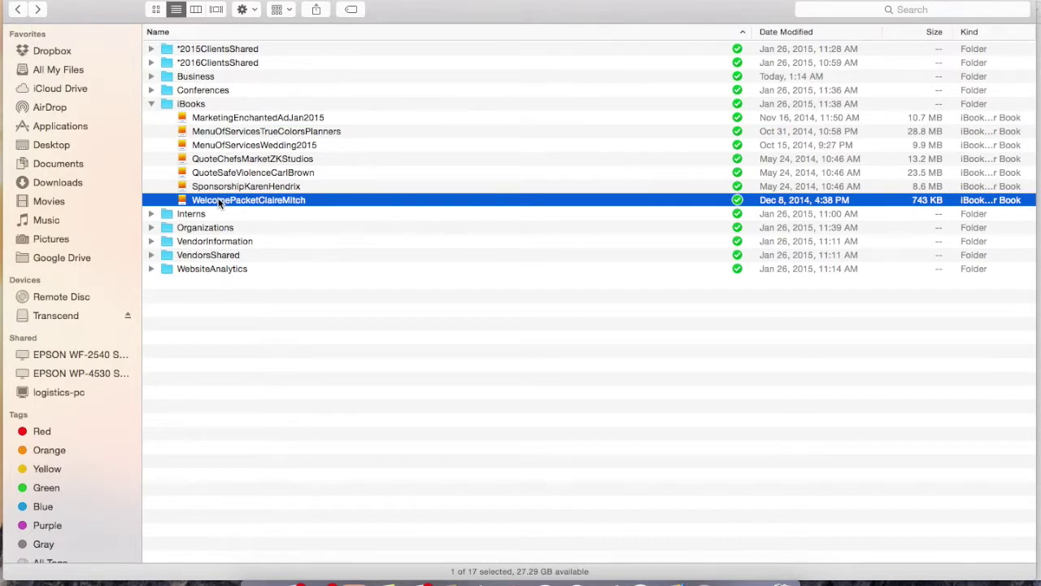
{"action": "double_click", "coordinate": [219, 201]}
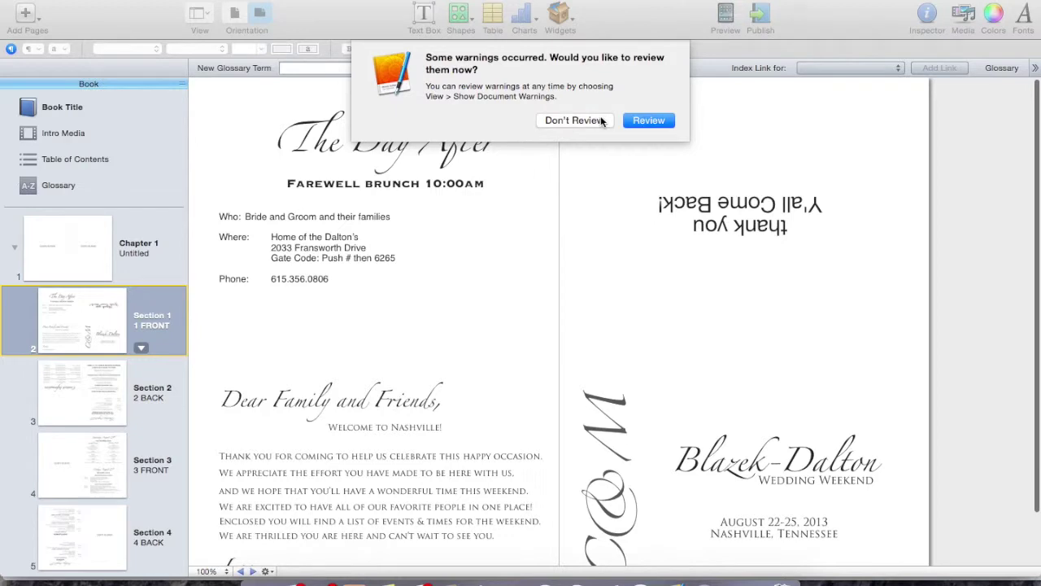
Skip the book's warnings and view Sections 2, 3 and 4, then return to Section 1.
{"action": "left_click", "coordinate": [590, 119]}
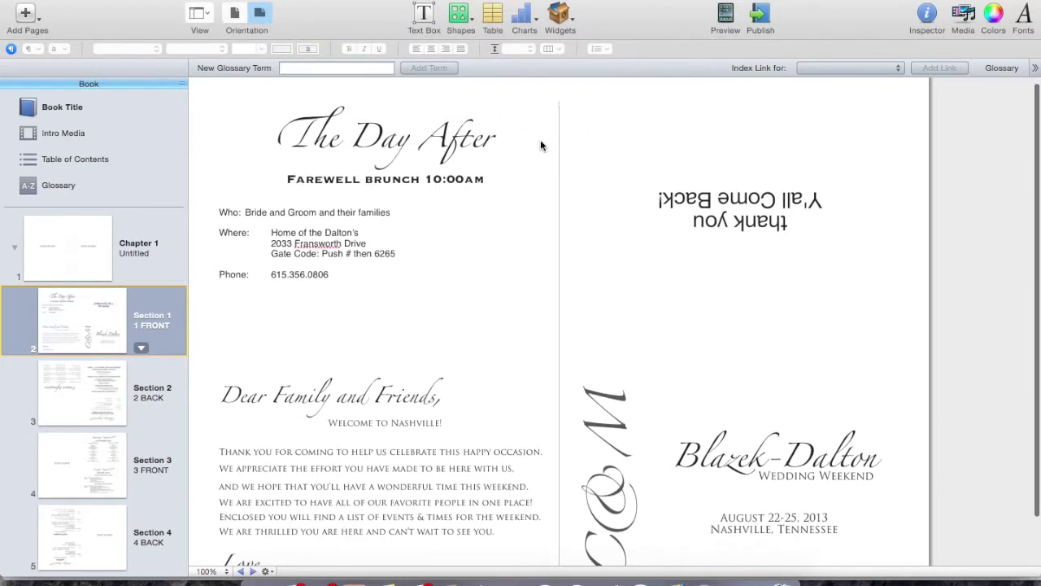
{"action": "left_click", "coordinate": [95, 370]}
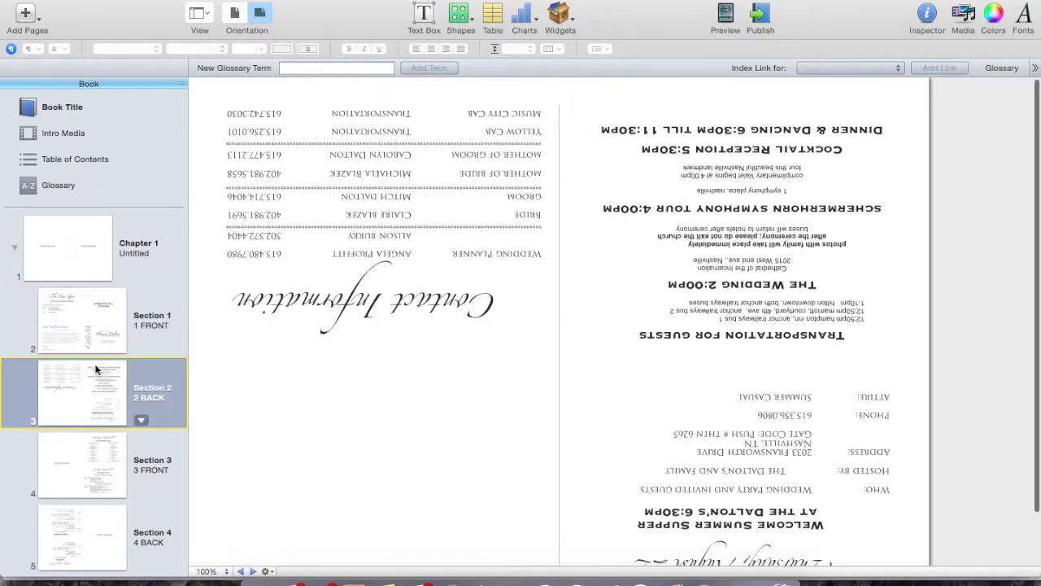
{"action": "left_click", "coordinate": [63, 461]}
{"action": "left_click", "coordinate": [85, 522]}
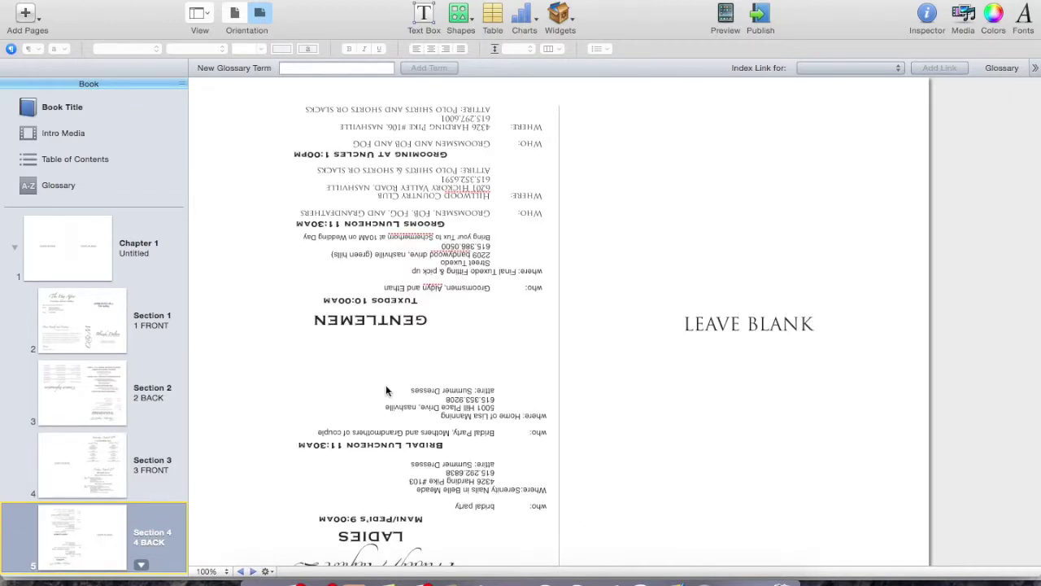
{"action": "left_click", "coordinate": [83, 318]}
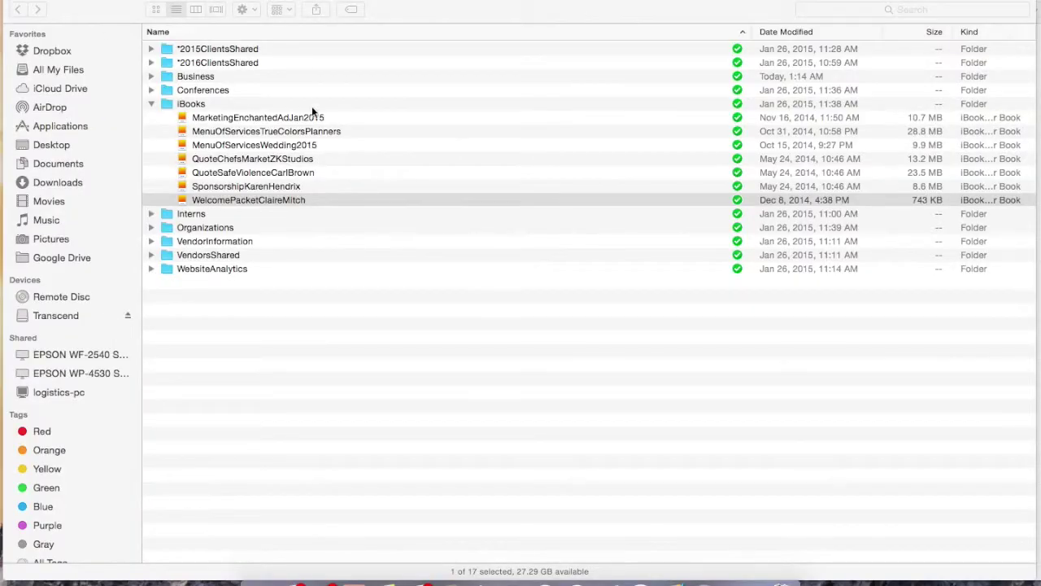
Collapse iBooks, view the ISES and TWESA subfolders of Organizations, then collapse it.
{"action": "left_click", "coordinate": [151, 104]}
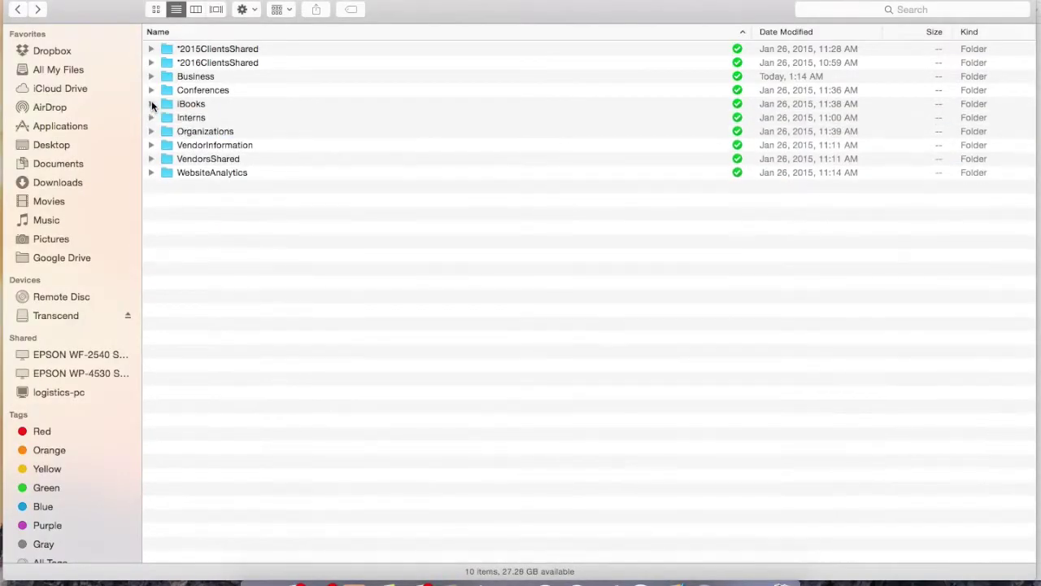
{"action": "left_click", "coordinate": [191, 119]}
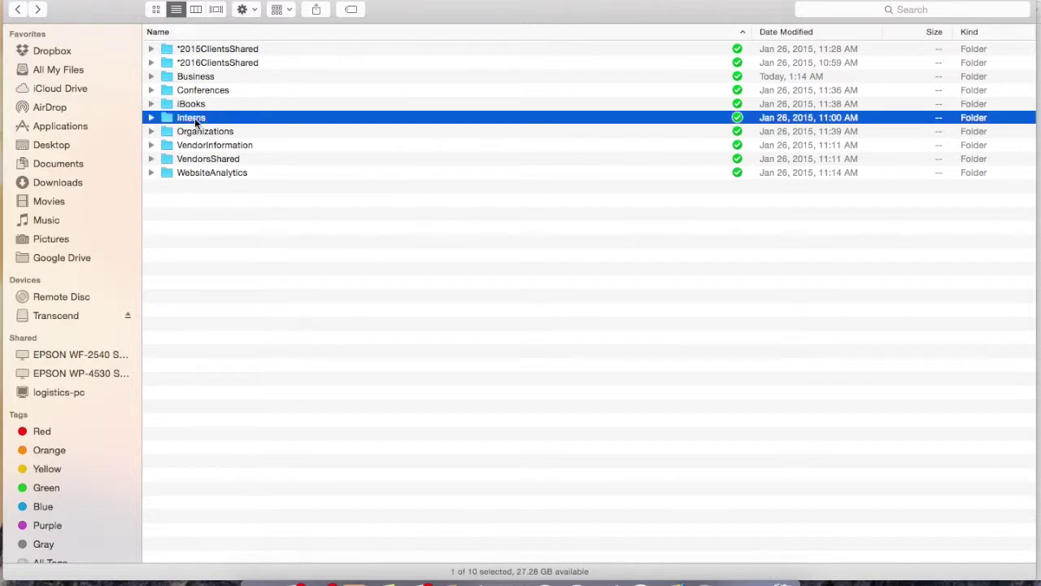
{"action": "left_click", "coordinate": [211, 133]}
{"action": "left_click", "coordinate": [150, 132]}
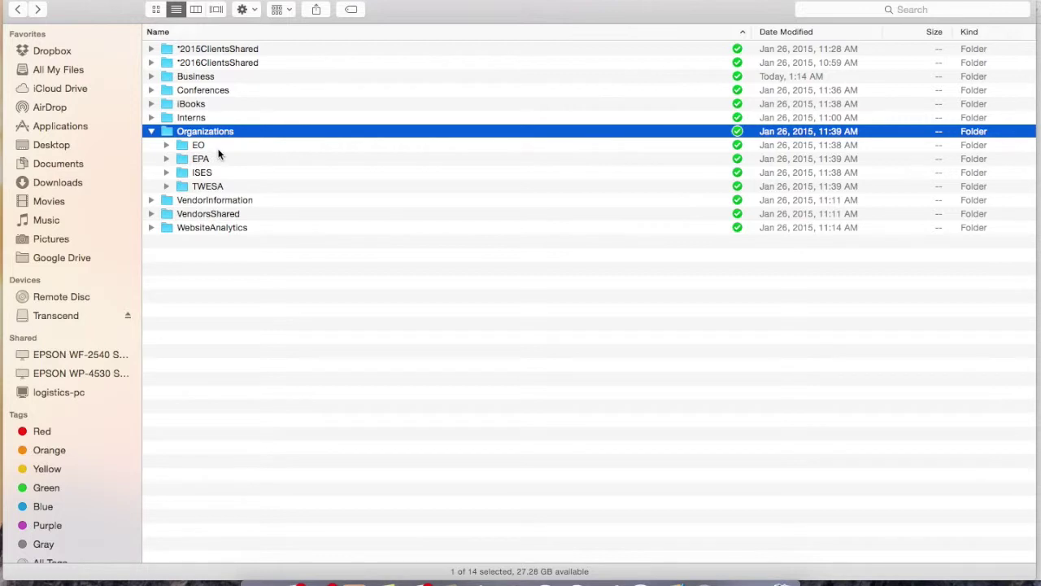
{"action": "left_click", "coordinate": [202, 171]}
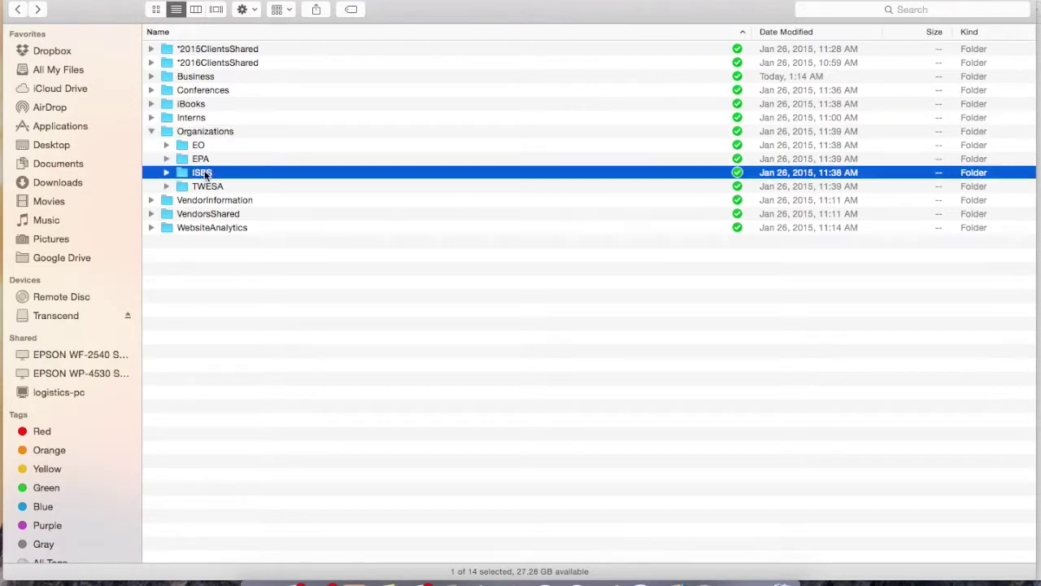
{"action": "left_click", "coordinate": [212, 180]}
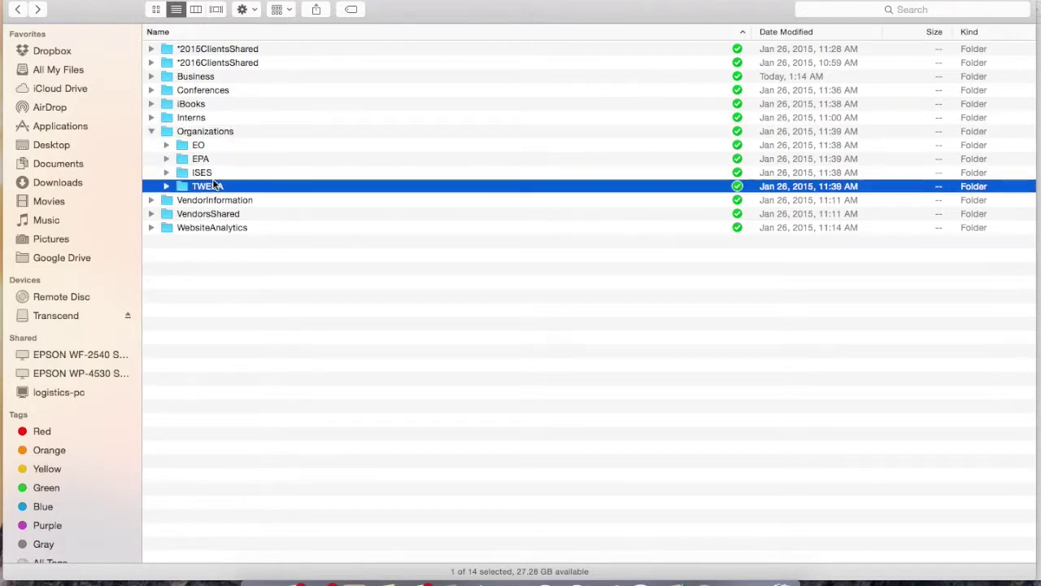
{"action": "left_click", "coordinate": [151, 131]}
Browse VendorInformation, VendorsShared and WebsiteAnalytics, then bring up actions for *2015ClientsShared.
{"action": "left_click", "coordinate": [207, 135]}
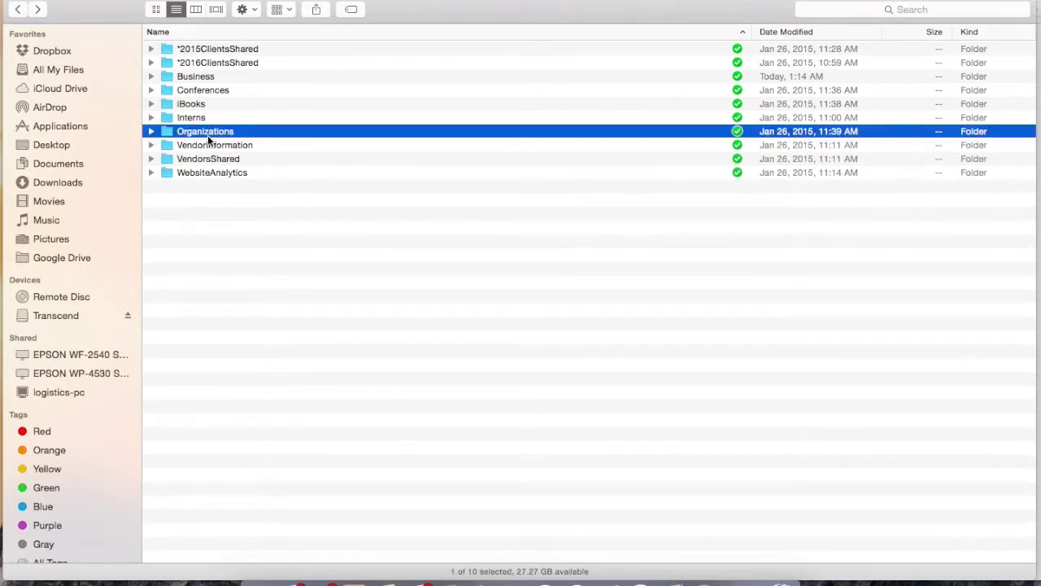
{"action": "left_click", "coordinate": [217, 151]}
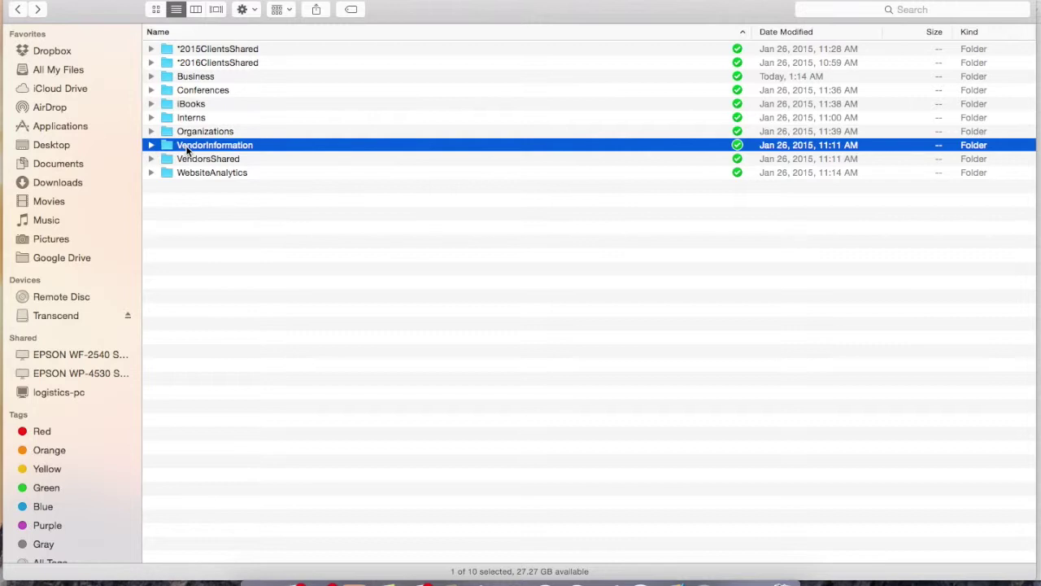
{"action": "left_click", "coordinate": [183, 160]}
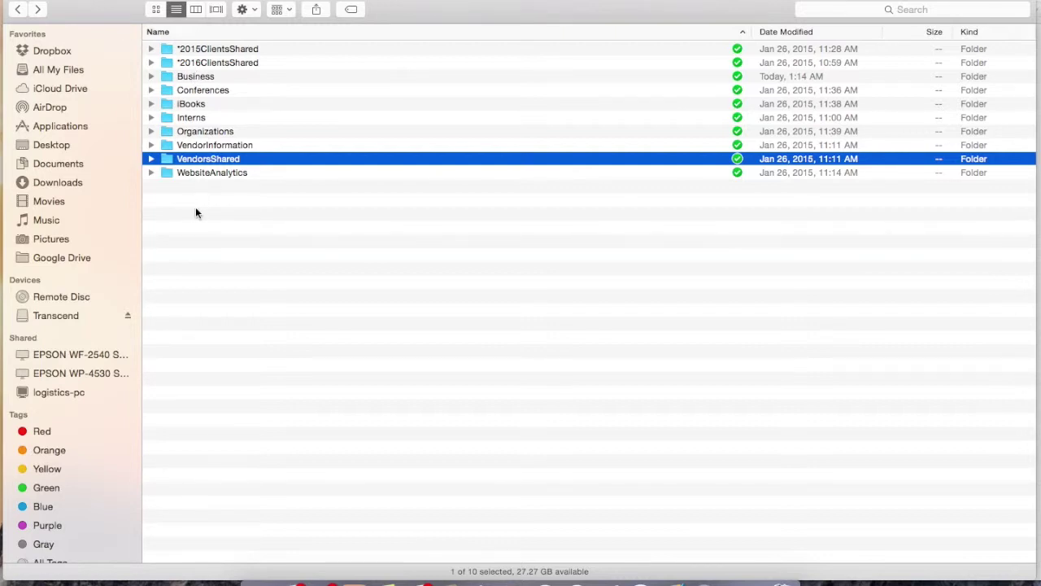
{"action": "left_click", "coordinate": [214, 174]}
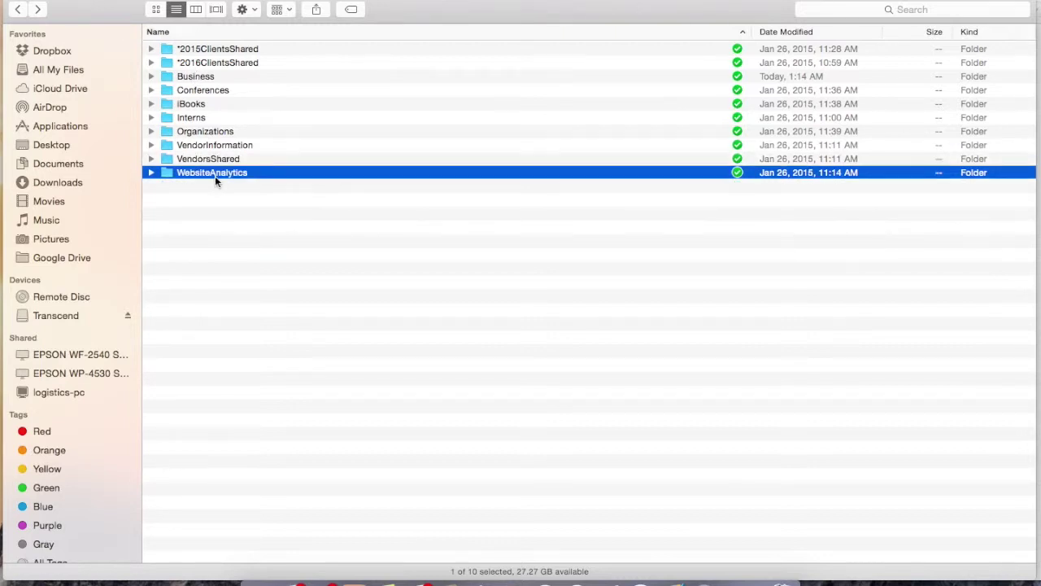
{"action": "left_click", "coordinate": [201, 50]}
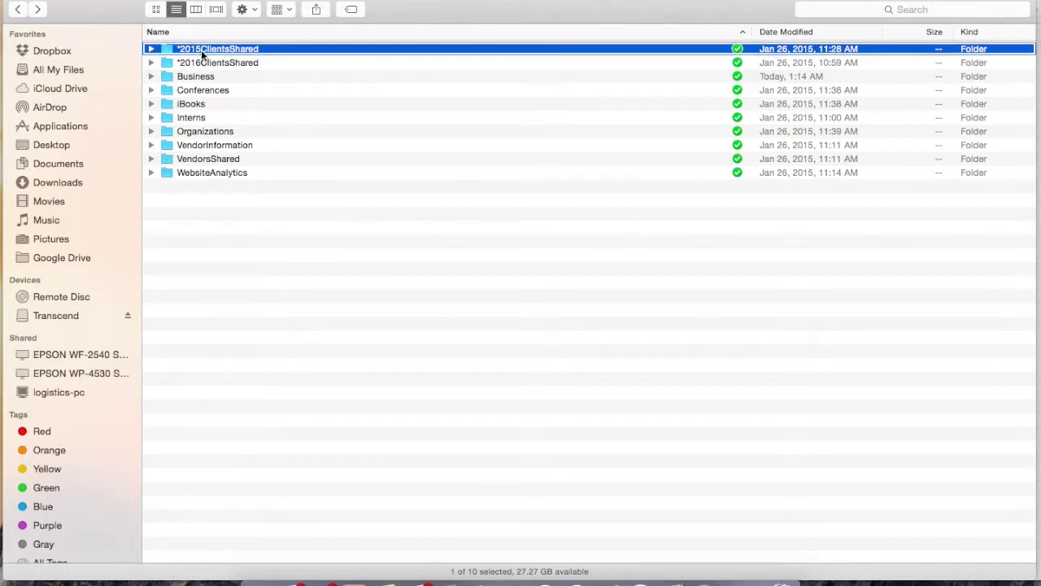
{"action": "right_click", "coordinate": [201, 50]}
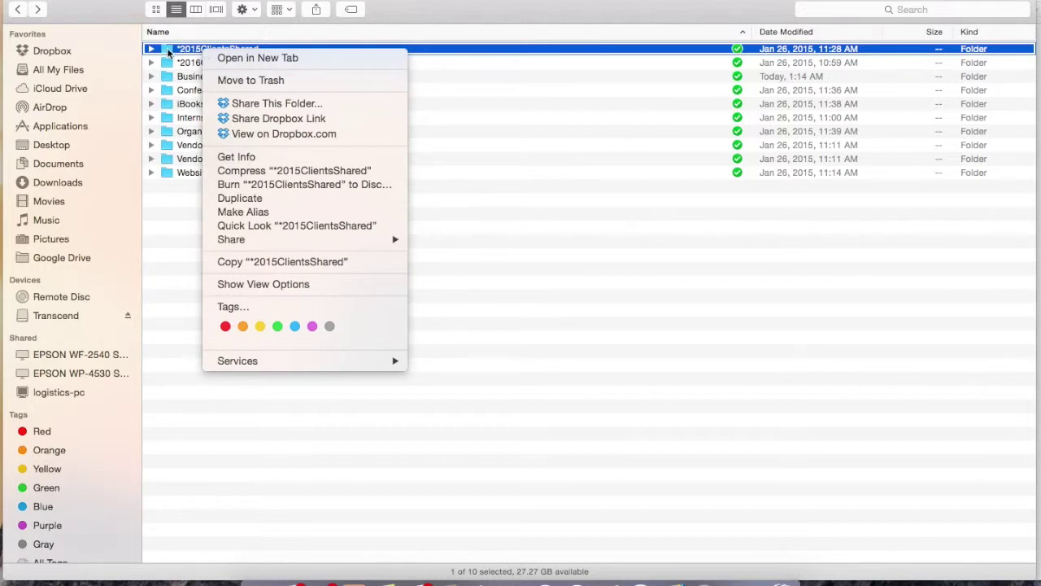
Choose Share This Folder for *2015ClientsShared to invite members through Dropbox.
{"action": "left_click", "coordinate": [174, 52]}
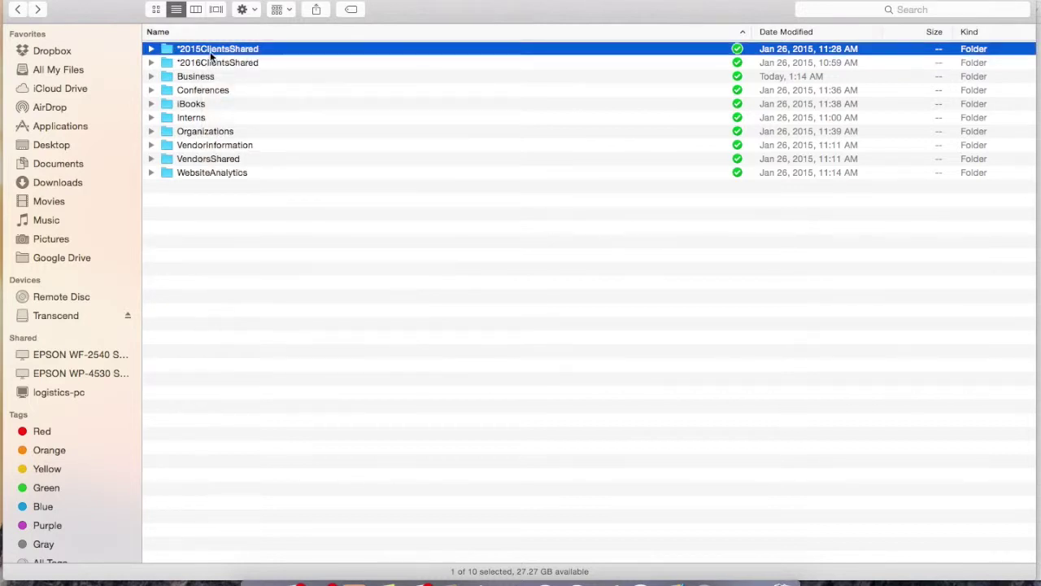
{"action": "right_click", "coordinate": [210, 51]}
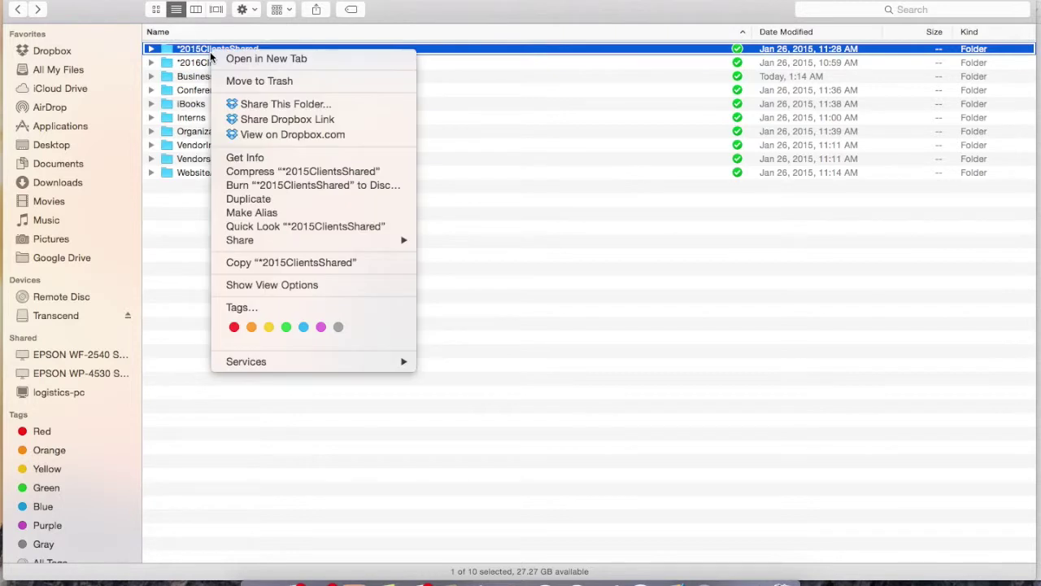
{"action": "left_click", "coordinate": [298, 105]}
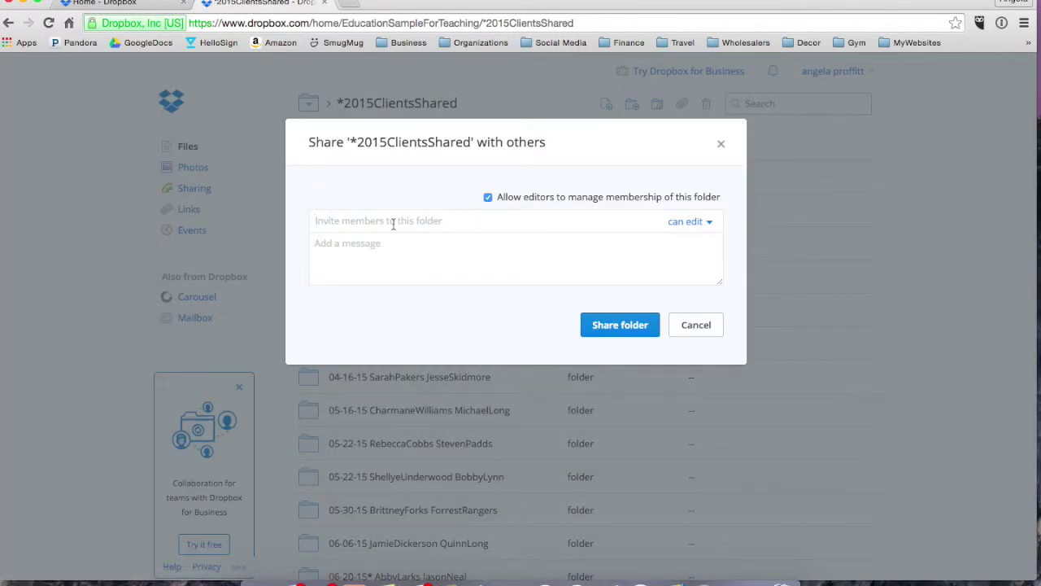
{"action": "left_click", "coordinate": [708, 222]}
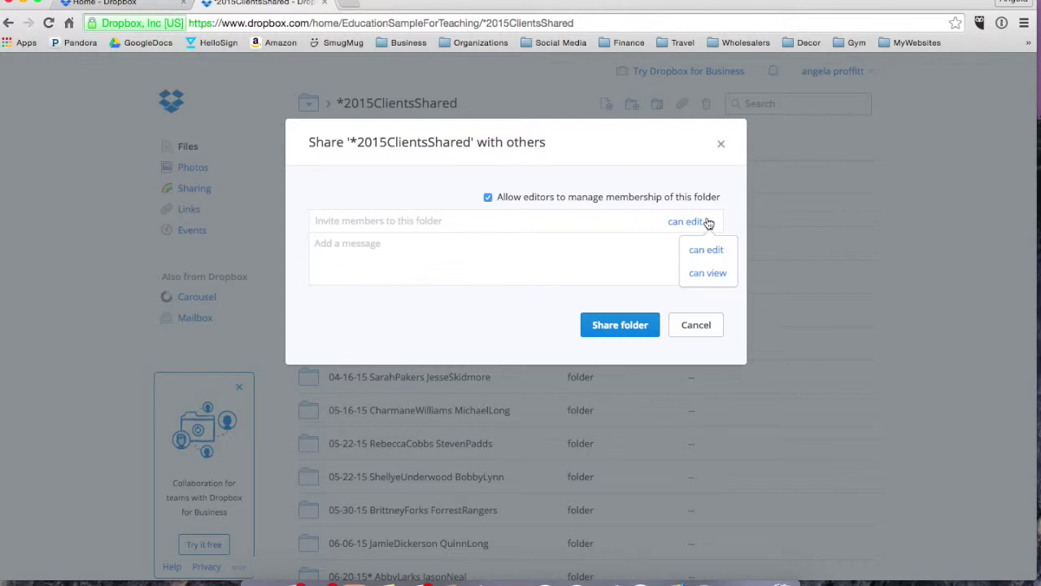
{"action": "left_click", "coordinate": [585, 222]}
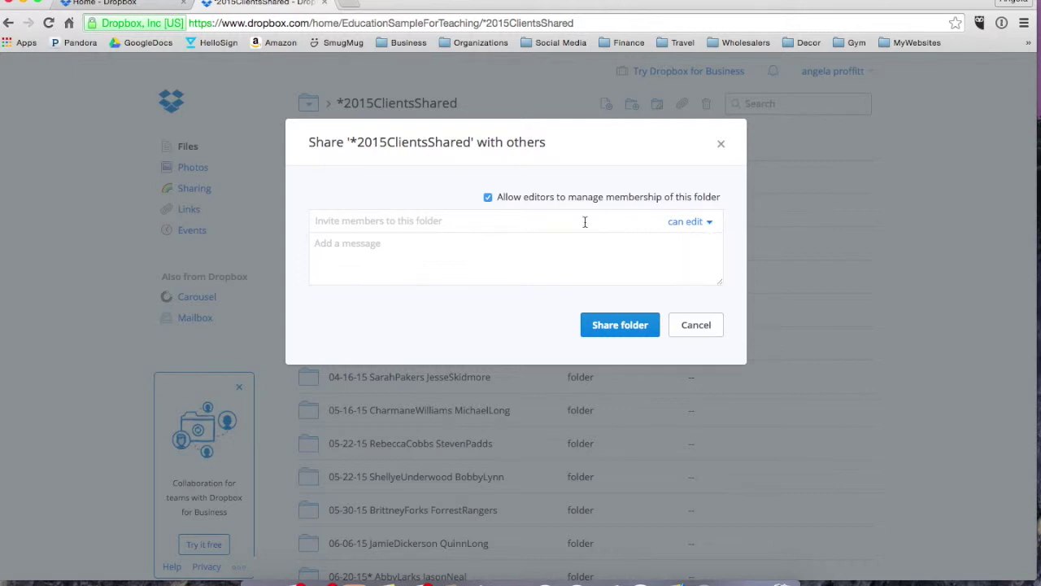
{"action": "left_click", "coordinate": [722, 145]}
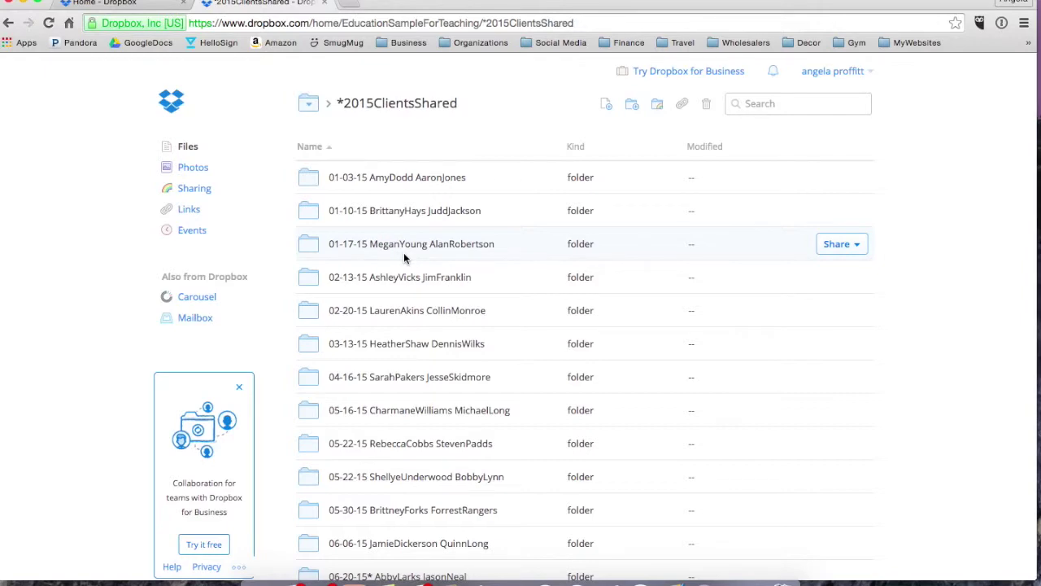
{"action": "key", "text": "ctrl+Left"}
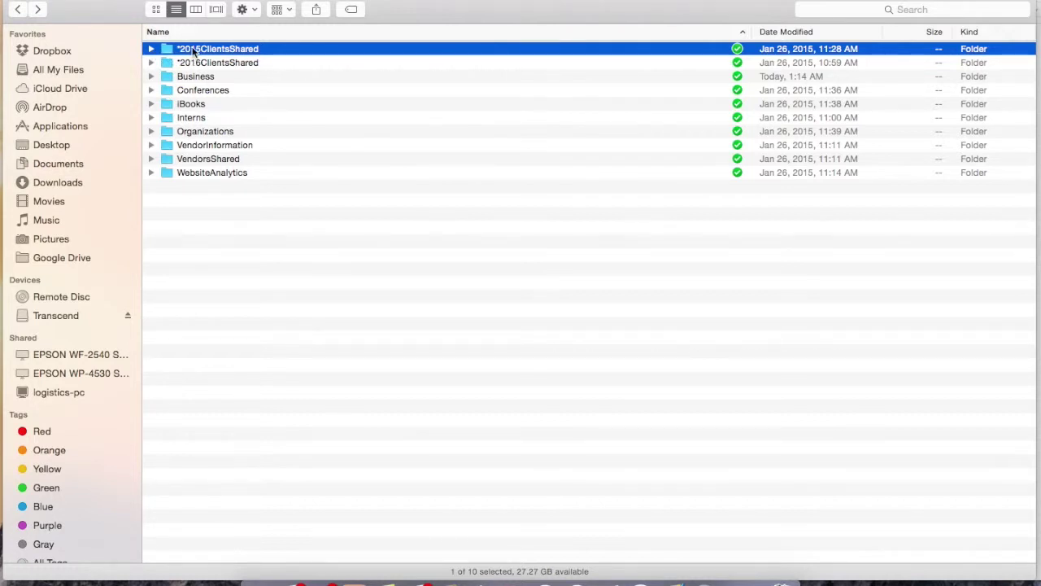
Copy a Dropbox link to BakerFinal.pdf in the 01-03-15 client folder and open it in Chrome.
{"action": "double_click", "coordinate": [194, 51]}
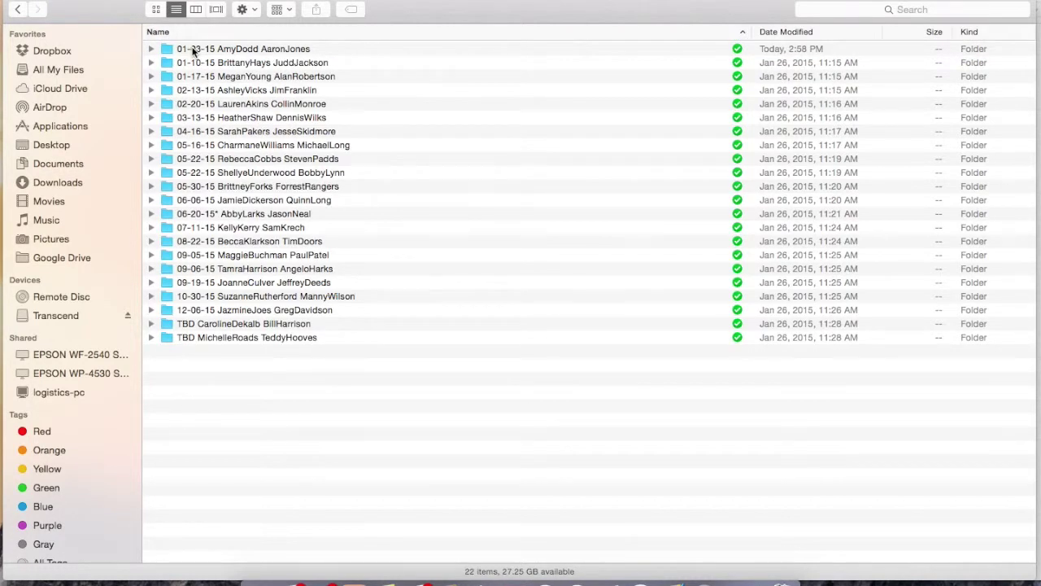
{"action": "double_click", "coordinate": [193, 51]}
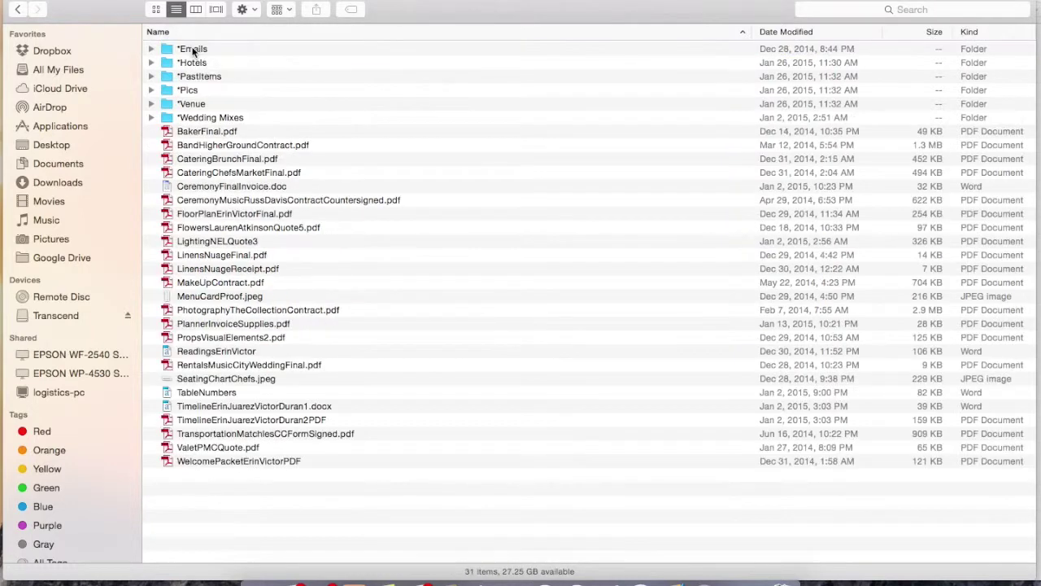
{"action": "left_click", "coordinate": [201, 133]}
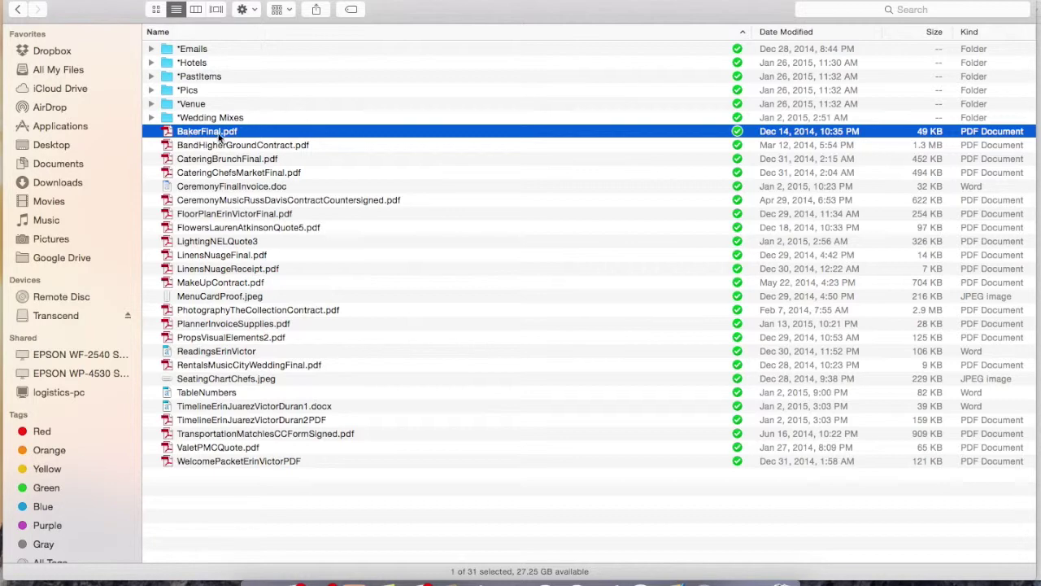
{"action": "right_click", "coordinate": [222, 136]}
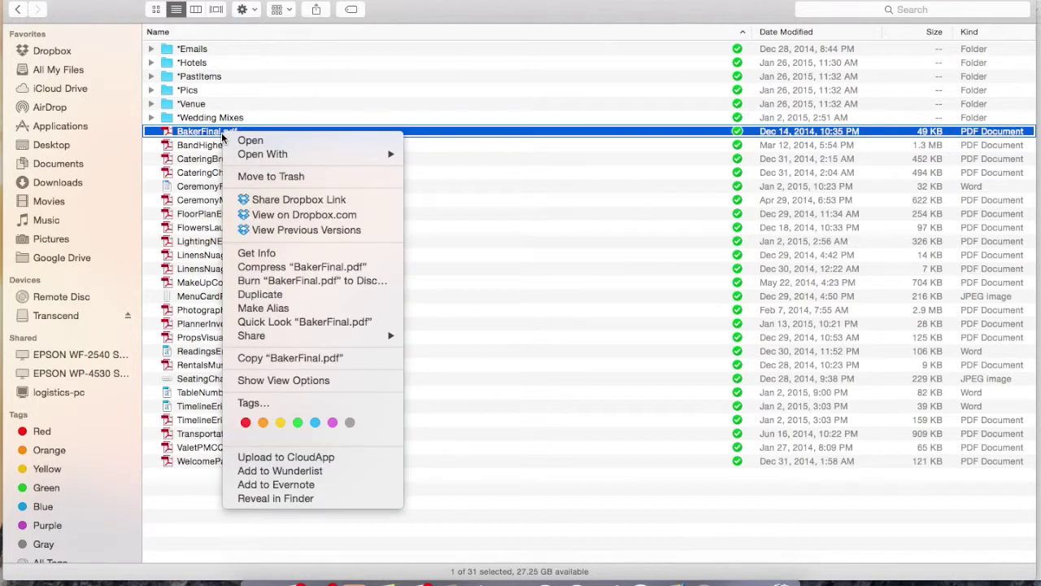
{"action": "left_click", "coordinate": [290, 200]}
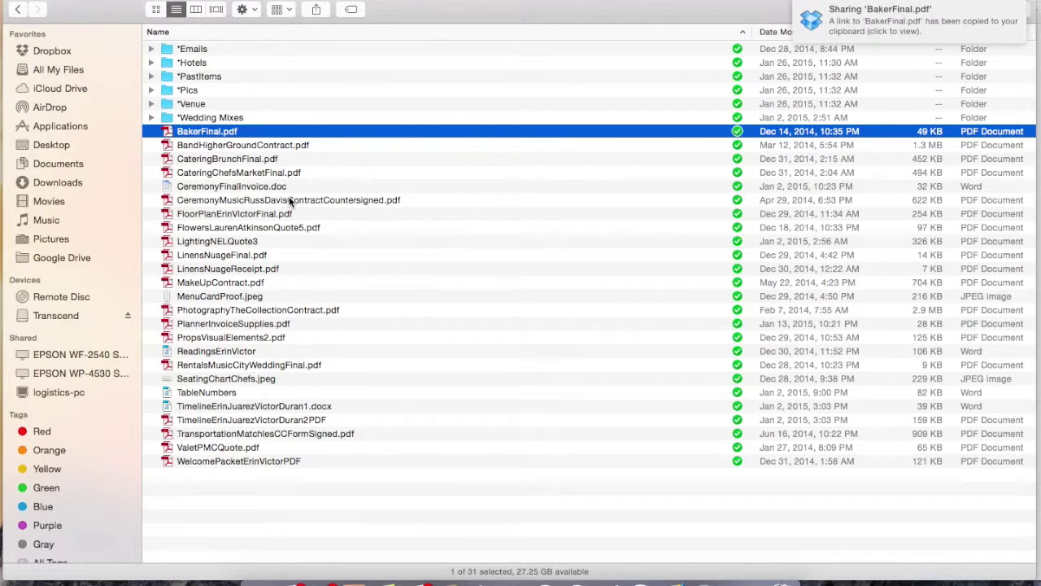
{"action": "left_click", "coordinate": [867, 23]}
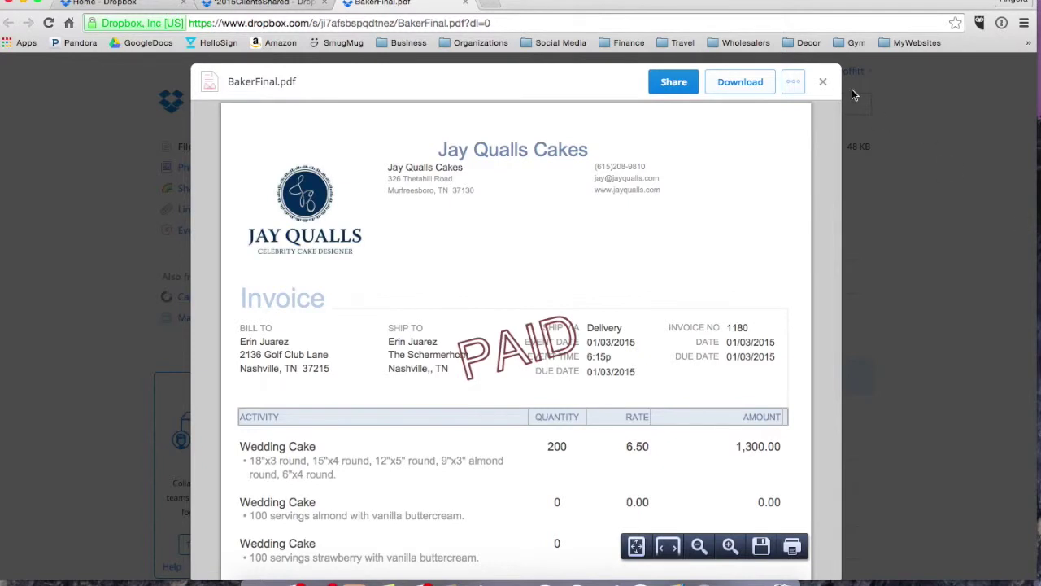
Close the BakerFinal.pdf preview and both Dropbox browser tabs, returning to Finder.
{"action": "left_click", "coordinate": [822, 83]}
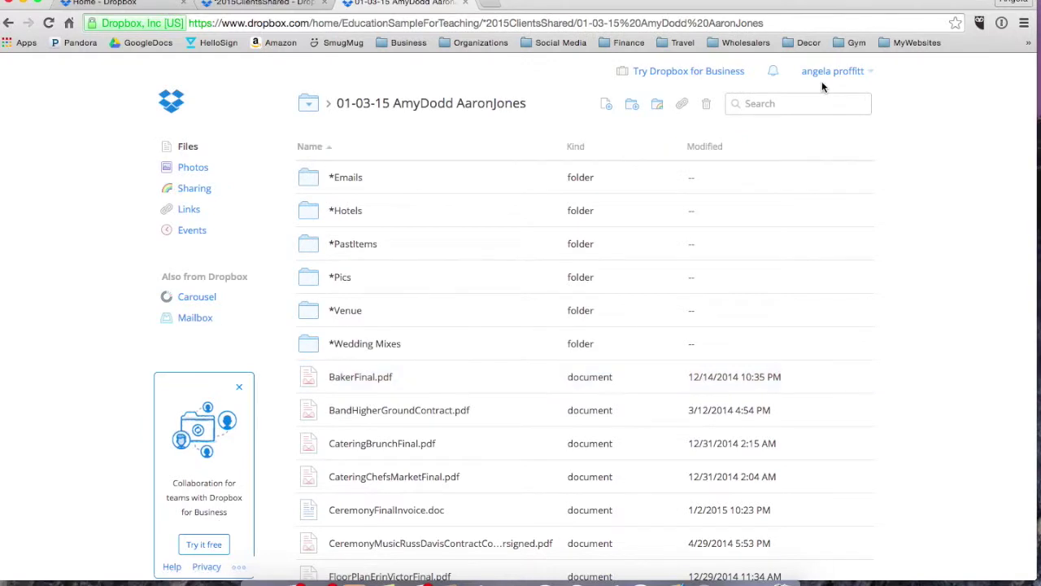
{"action": "left_click", "coordinate": [464, 4]}
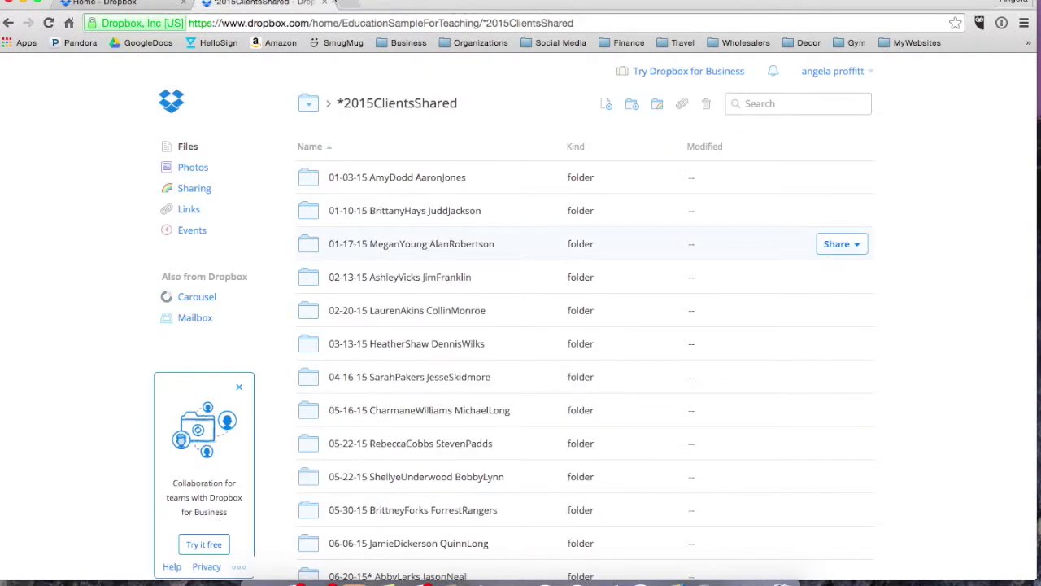
{"action": "left_click", "coordinate": [324, 5]}
{"action": "key", "text": "ctrl+Left"}
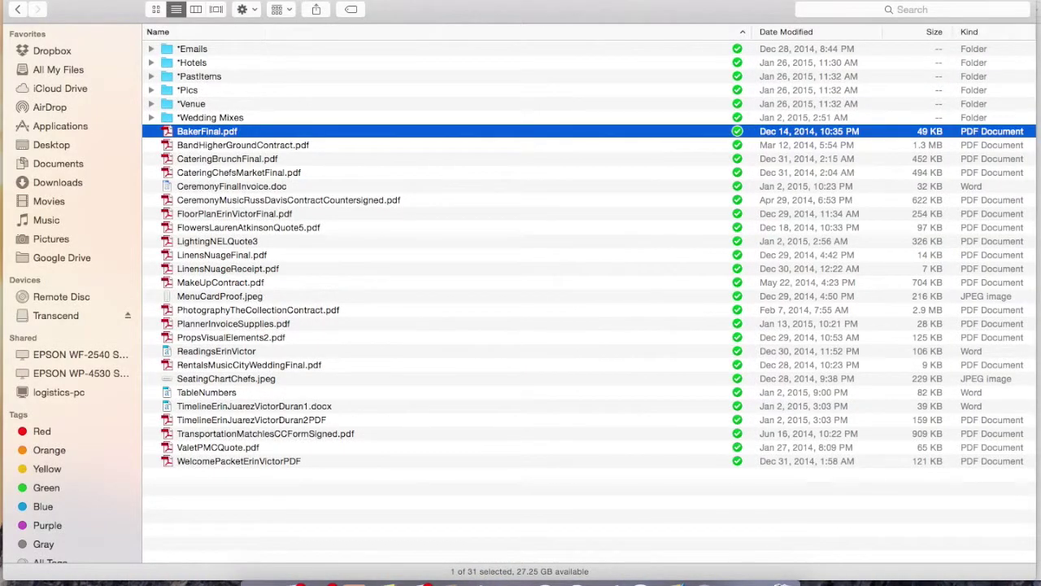
Go back from the 01-03-15 folder to *2015ClientsShared's 22 client folders.
{"action": "left_click", "coordinate": [15, 10]}
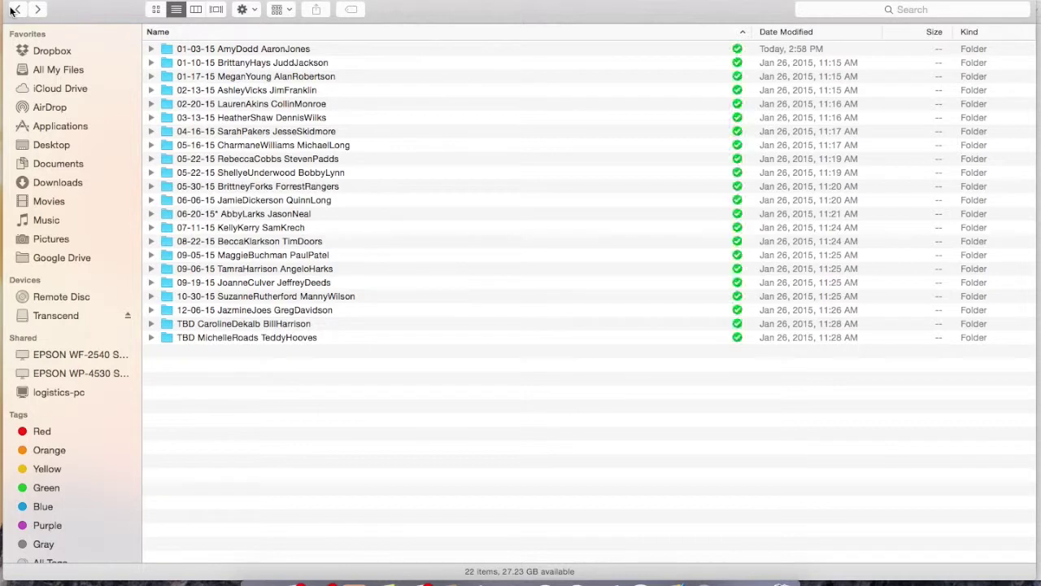